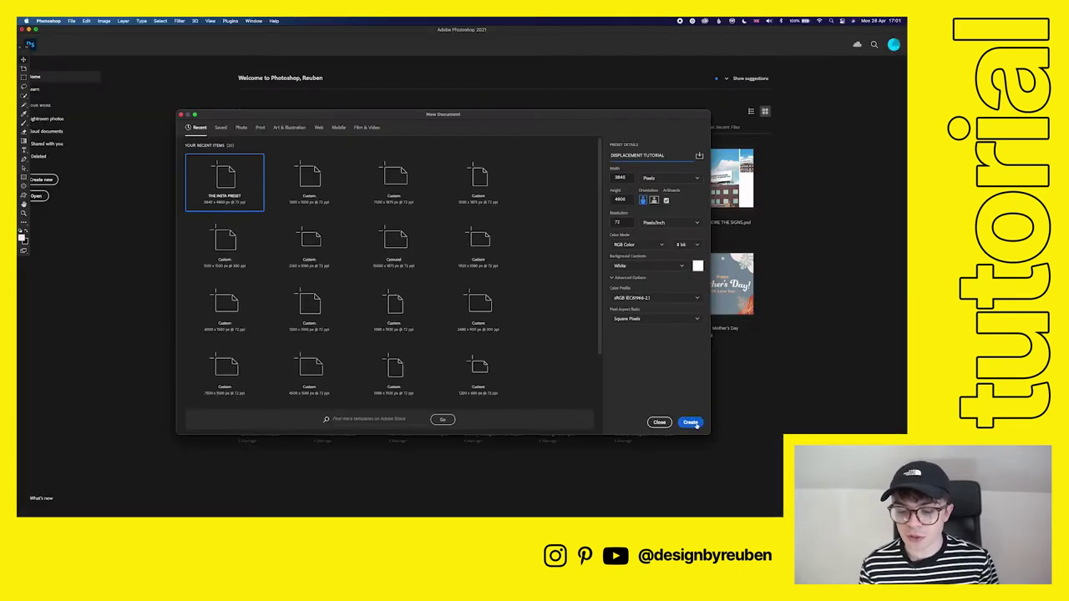
Create the new 3840×4800 px, 72 ppi document with artboards enabled
click(800, 600)
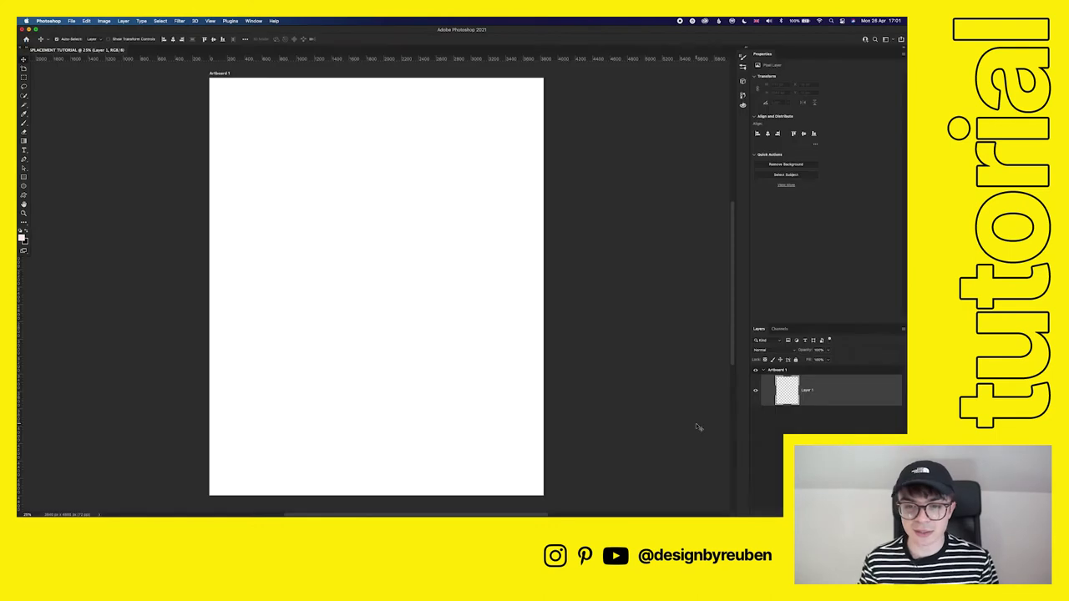
Rename Artboard 1 to 'DISPLACEMENT TUTORIAL' in the Layers panel
double_click(776, 370)
text(DBSPLACEMENT TUTORIAL)
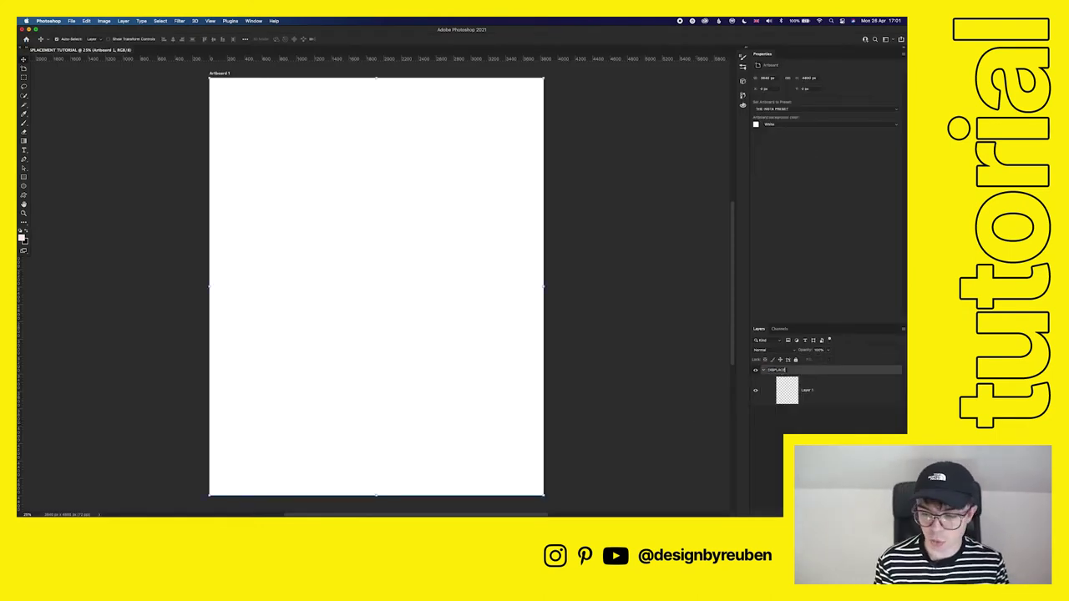
key(Return)
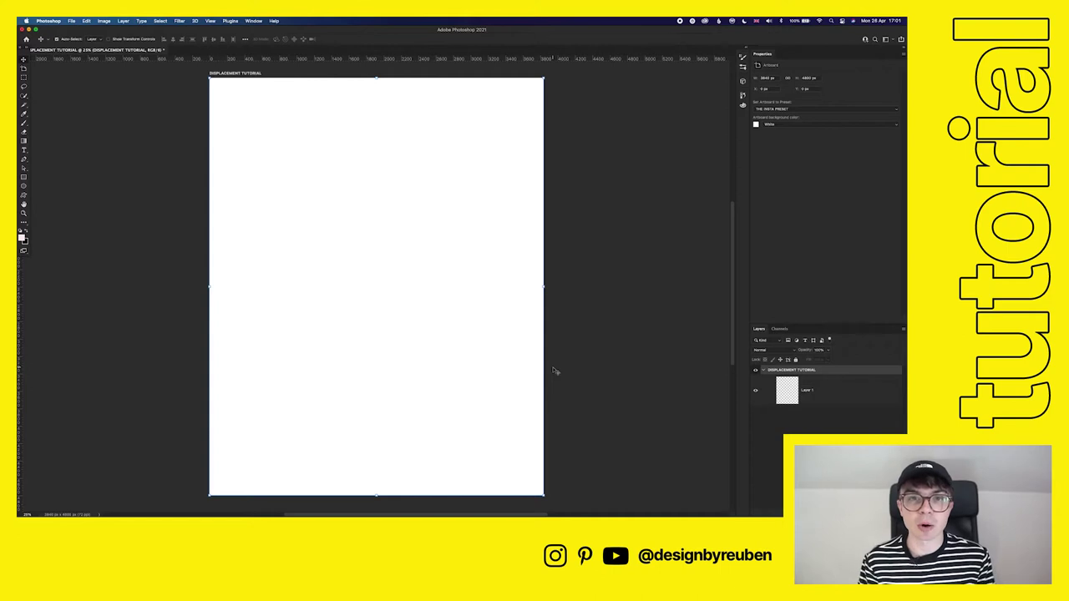
Place the red-lit silhouette photo from the Desktop onto the artboard
mouse_move(350, 507)
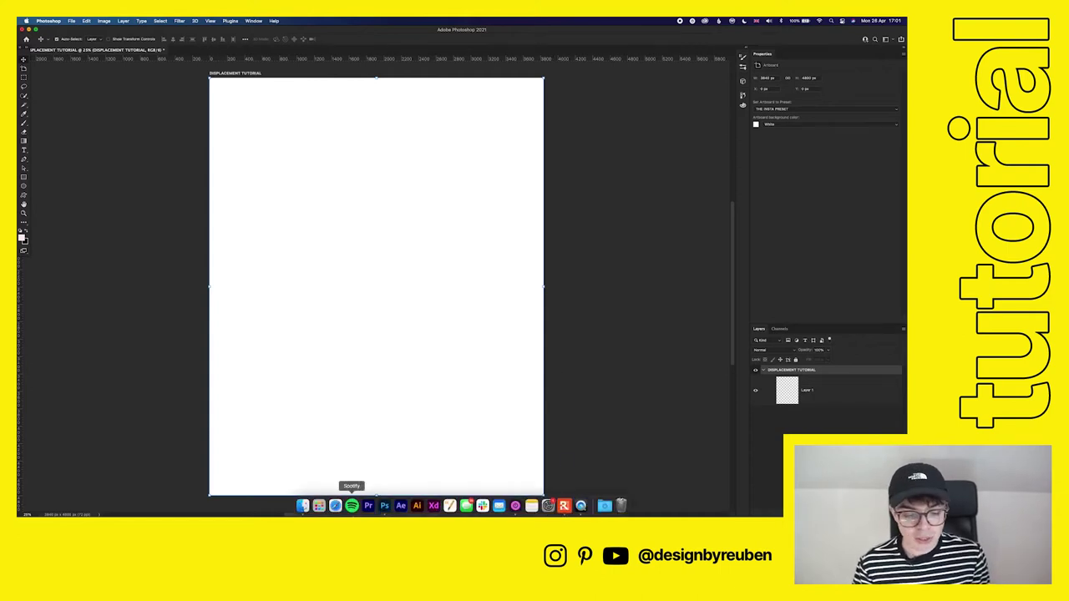
click(303, 507)
click(216, 279)
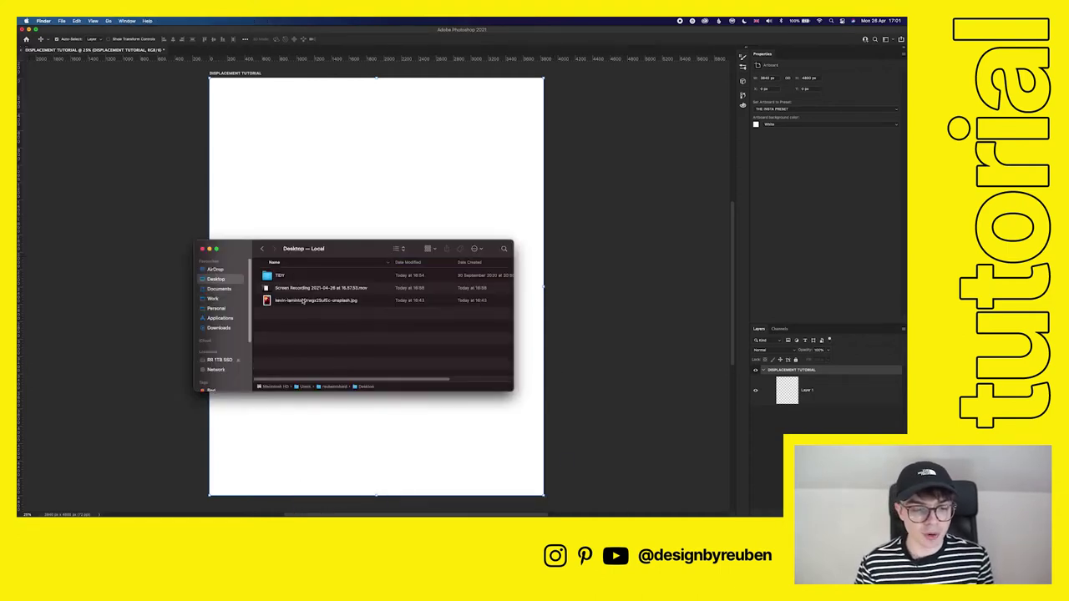
click(359, 302)
drag(359, 302, 403, 336)
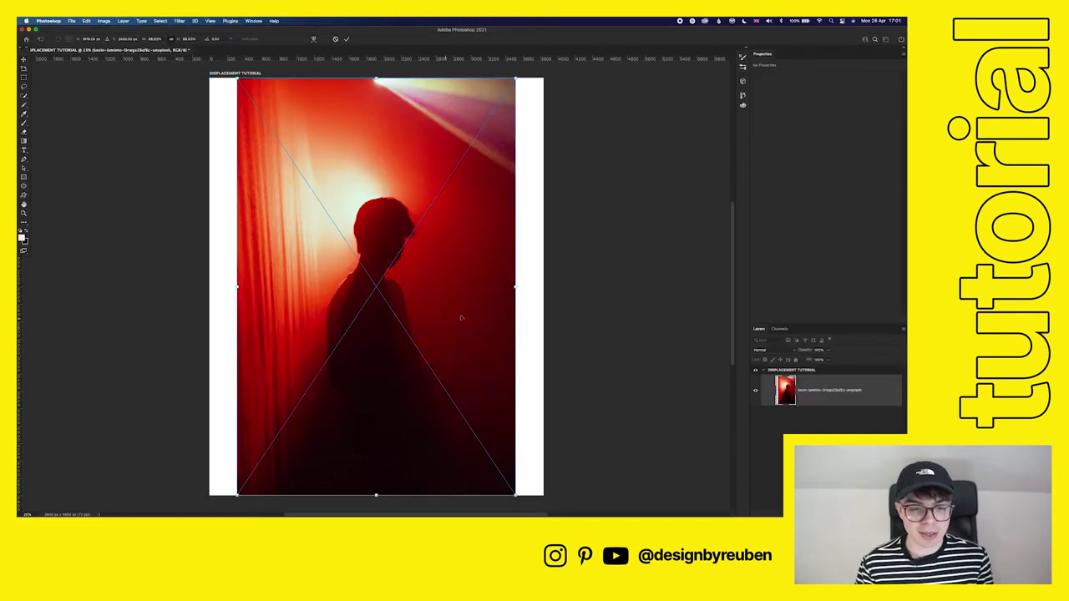
Scale and position the photo so it covers the entire artboard
drag(513, 288, 547, 286)
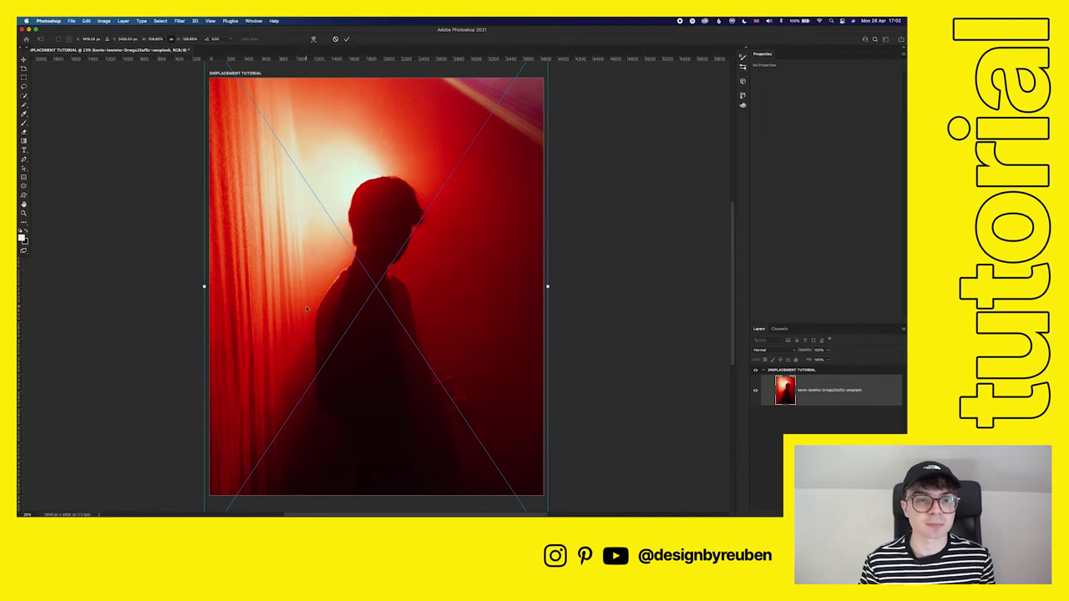
click(346, 39)
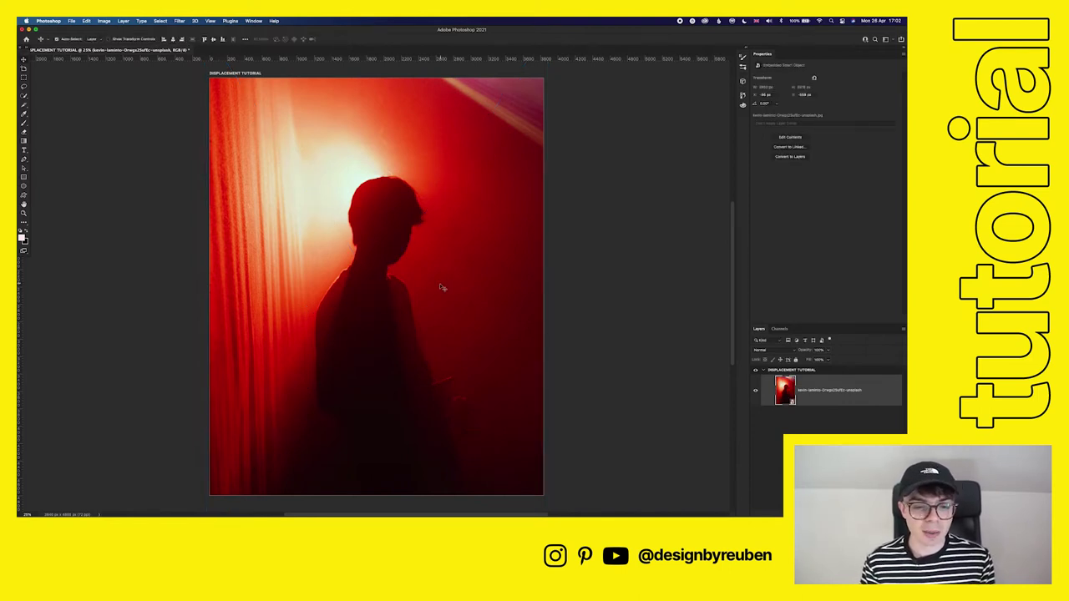
drag(441, 284, 426, 288)
key(ctrl+t)
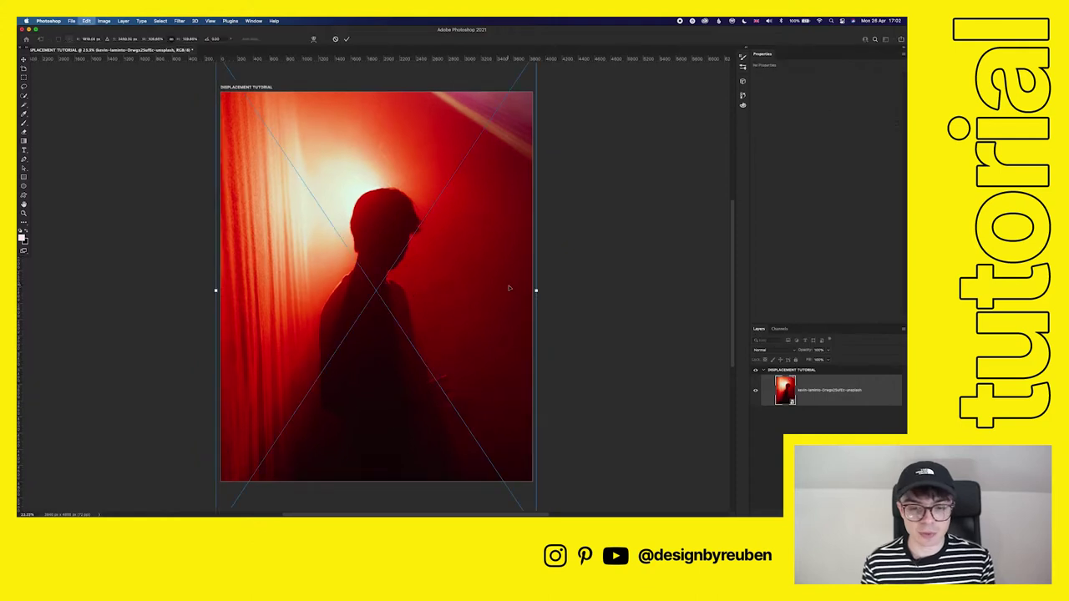
drag(535, 292, 543, 290)
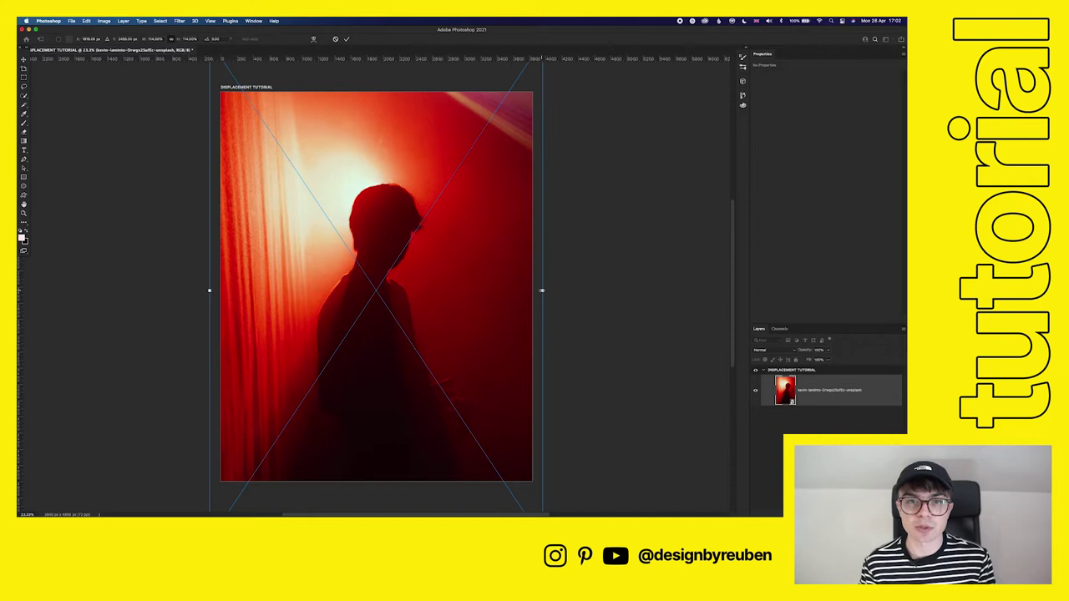
click(347, 39)
drag(437, 281, 440, 285)
click(818, 432)
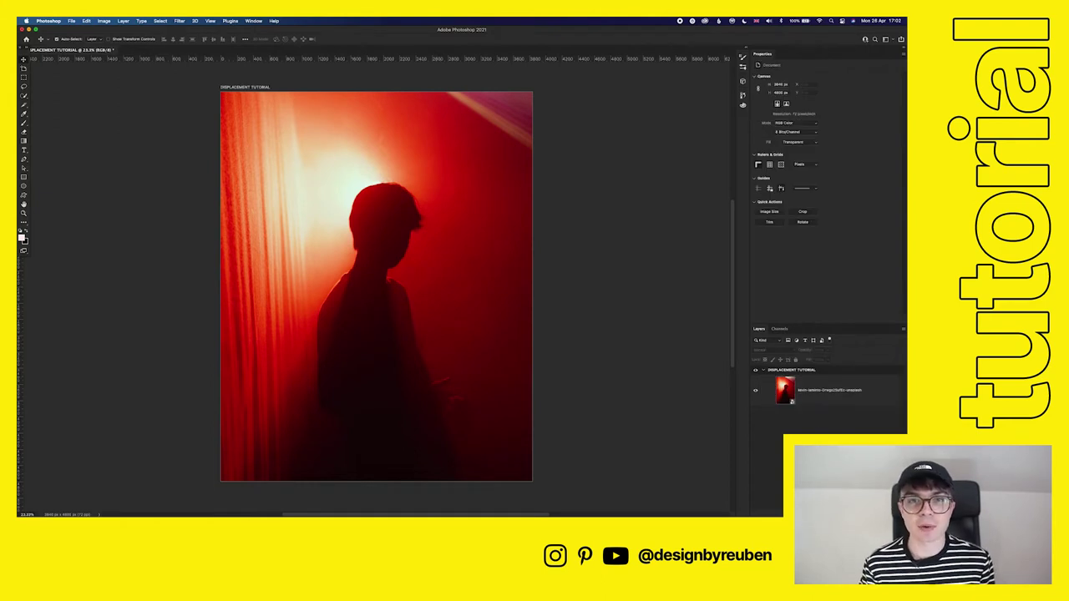
click(828, 404)
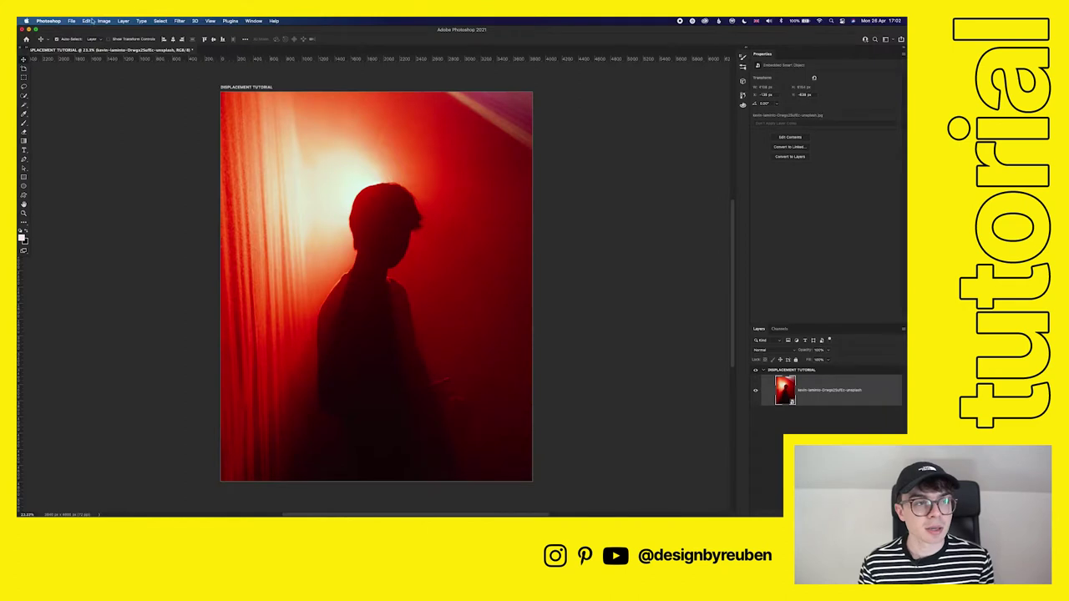
Convert the photo to greyscale with a Black & White adjustment using the Maximum White preset
click(103, 20)
mouse_move(140, 40)
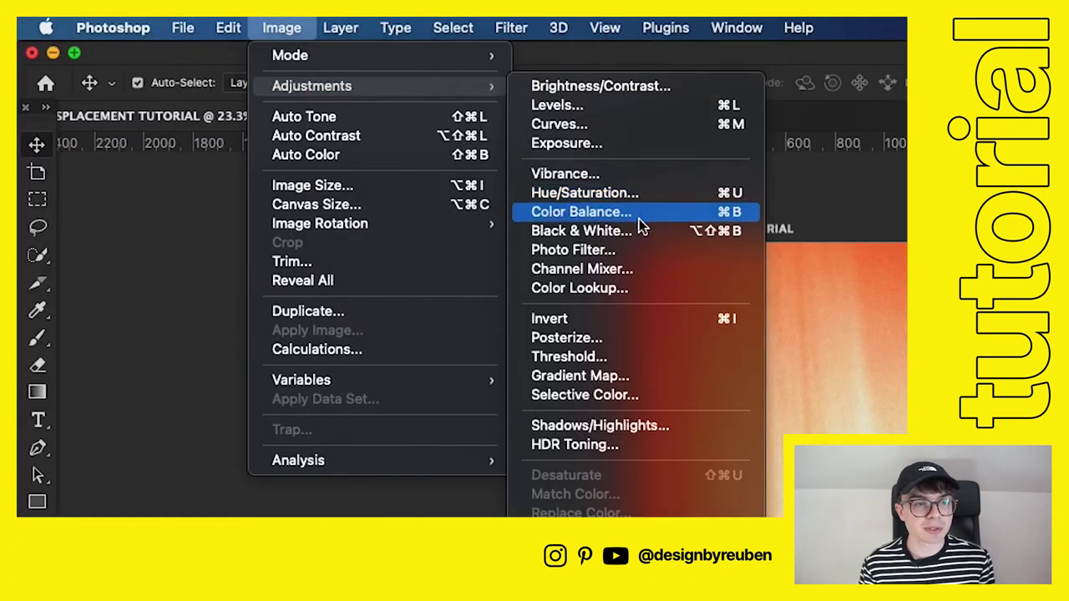
click(640, 230)
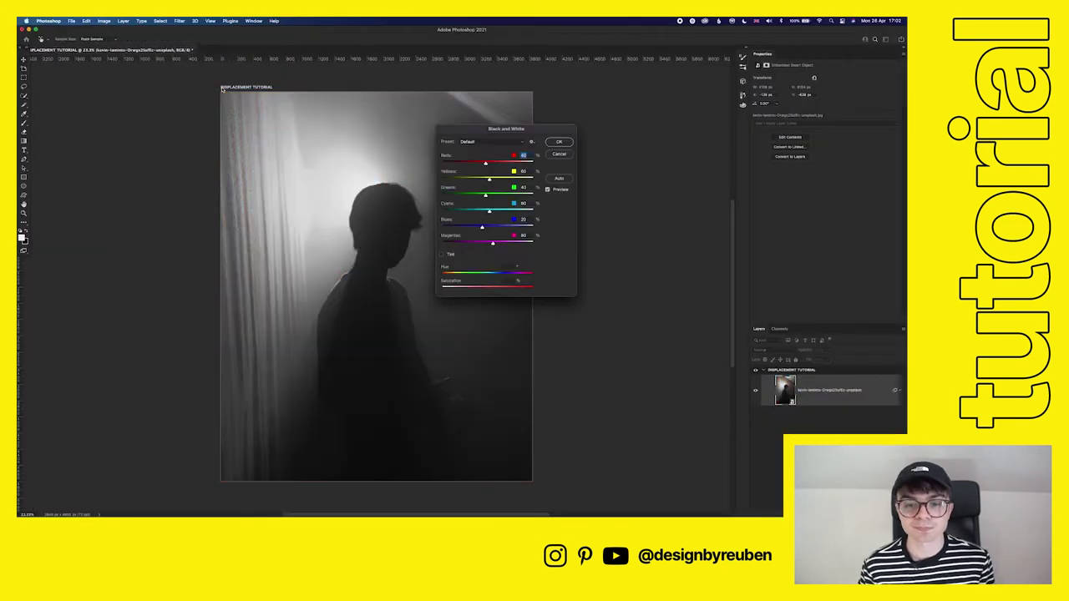
drag(484, 129, 533, 124)
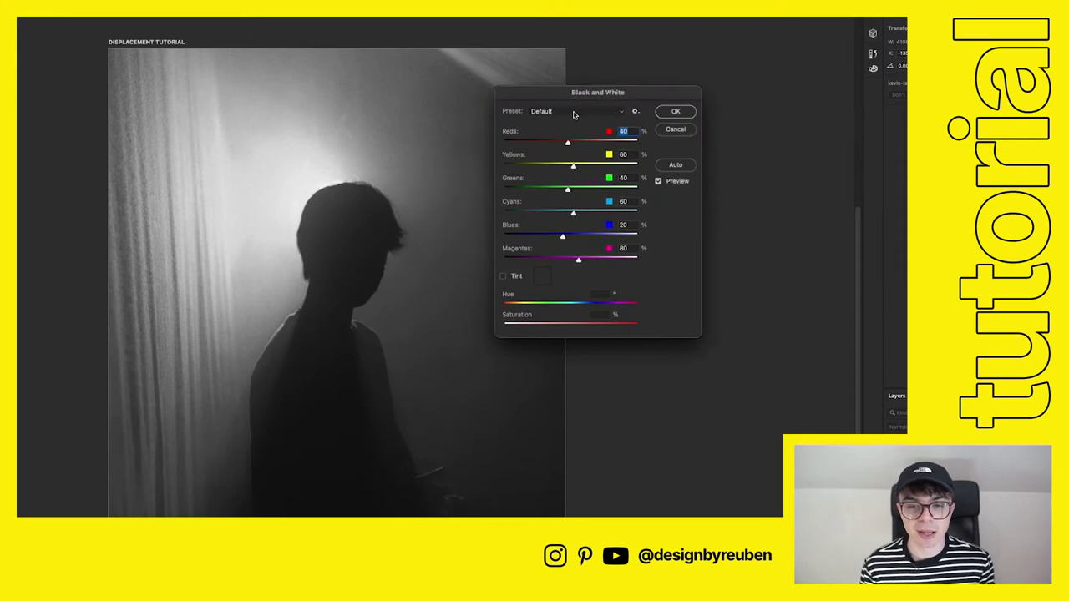
click(538, 137)
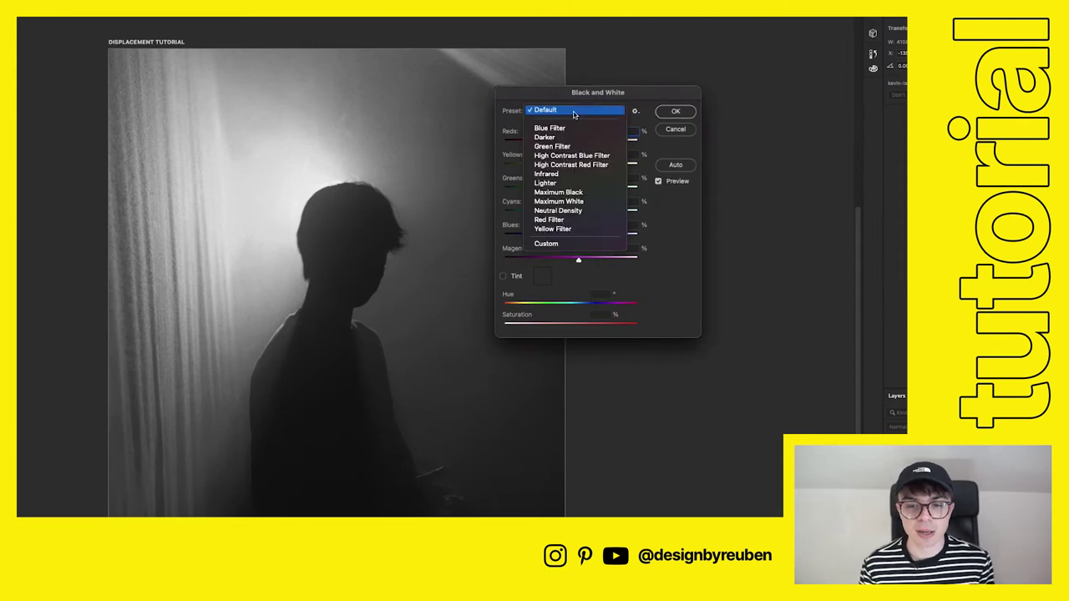
click(574, 202)
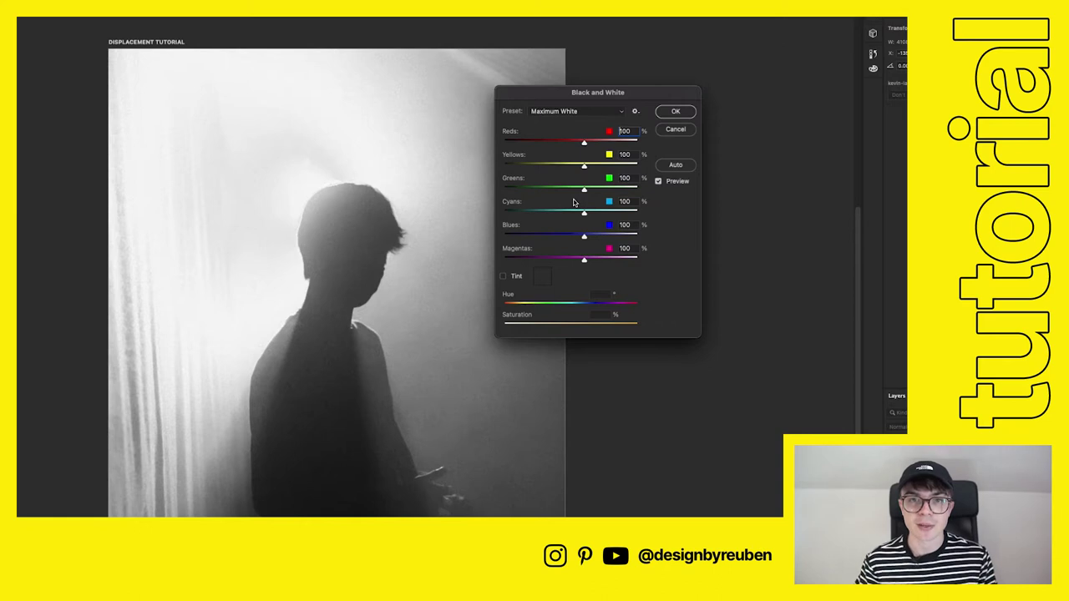
drag(609, 93, 608, 87)
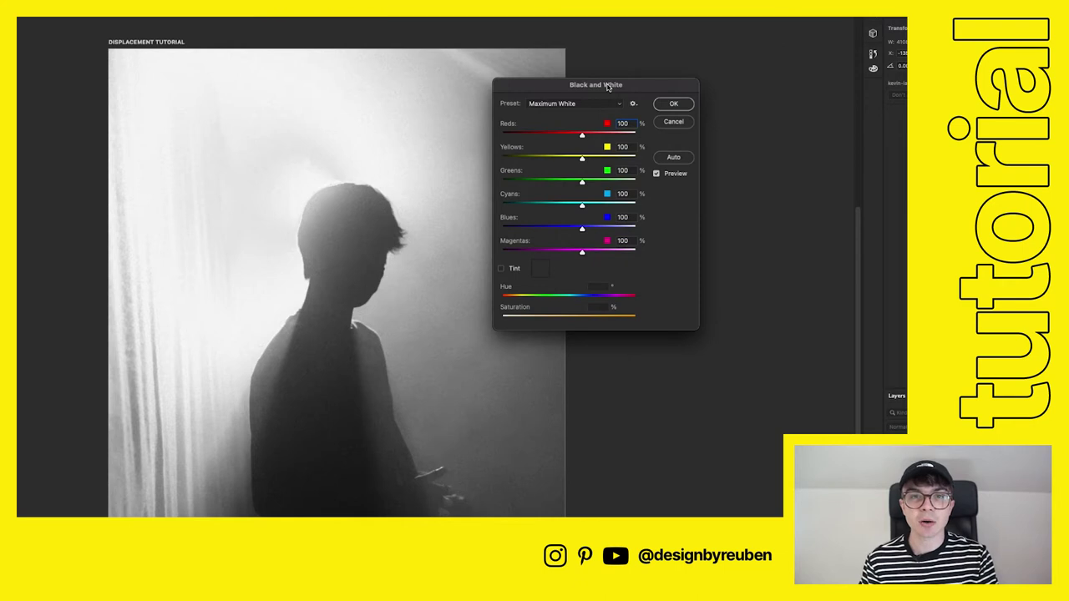
click(673, 103)
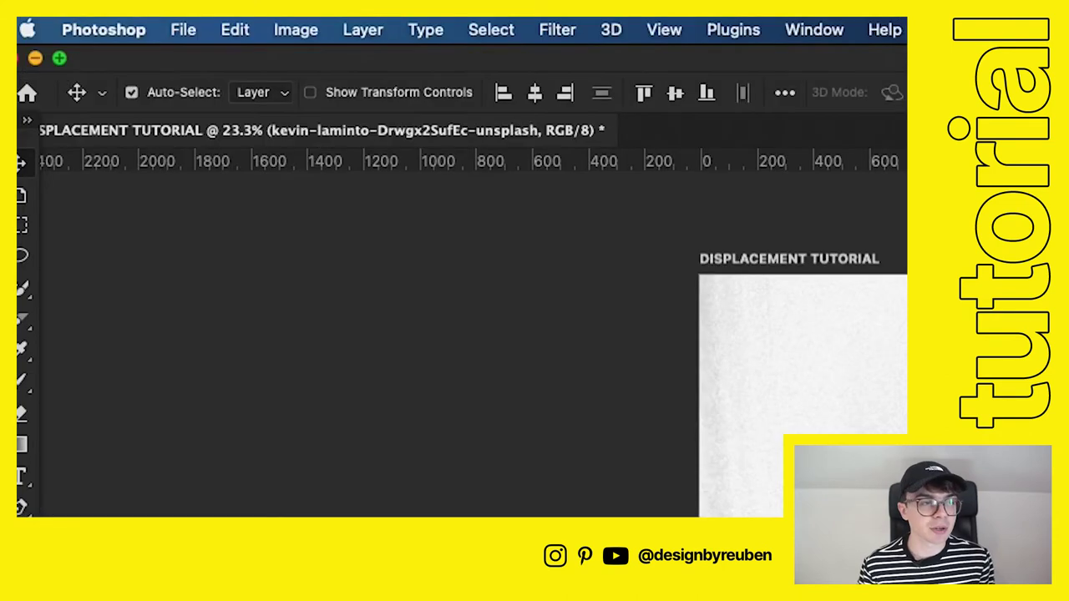
click(183, 29)
Save a layered Photoshop-format copy to the Desktop, adding 'DISP' to the file name
click(241, 292)
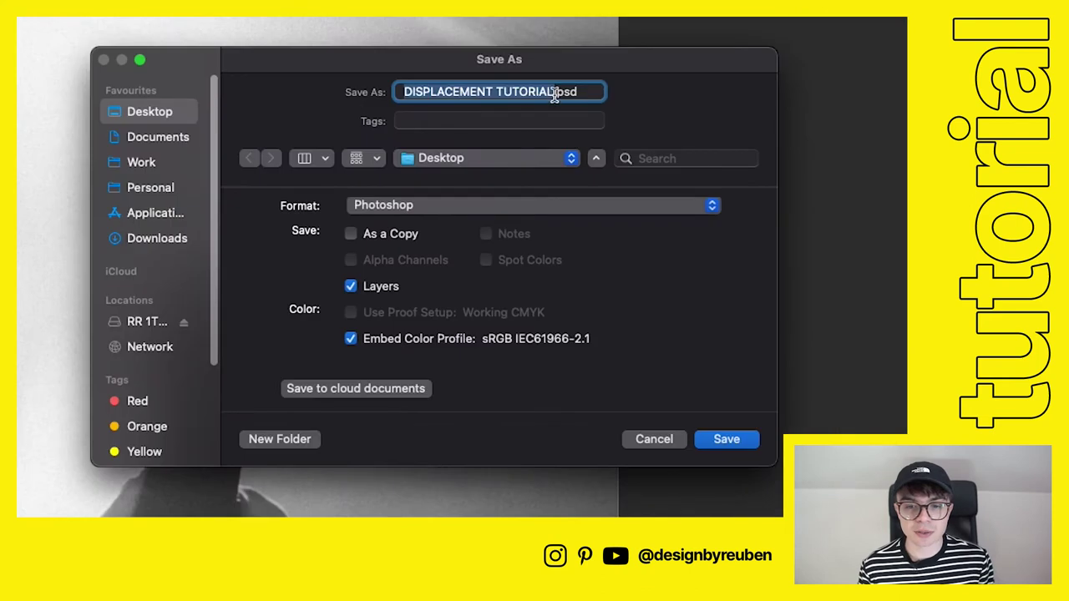
key(Right)
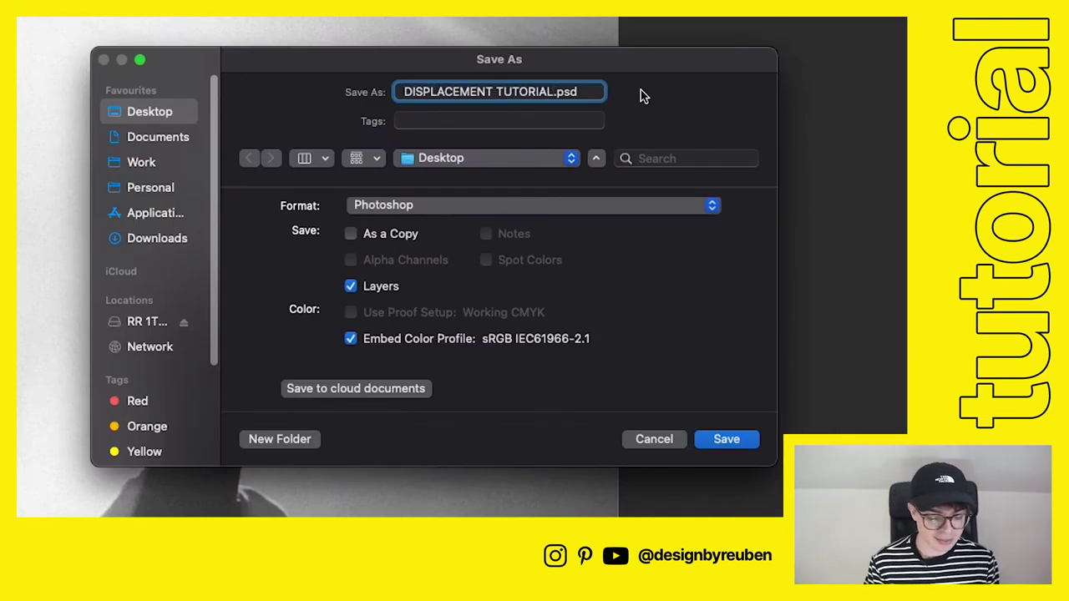
text(DISP)
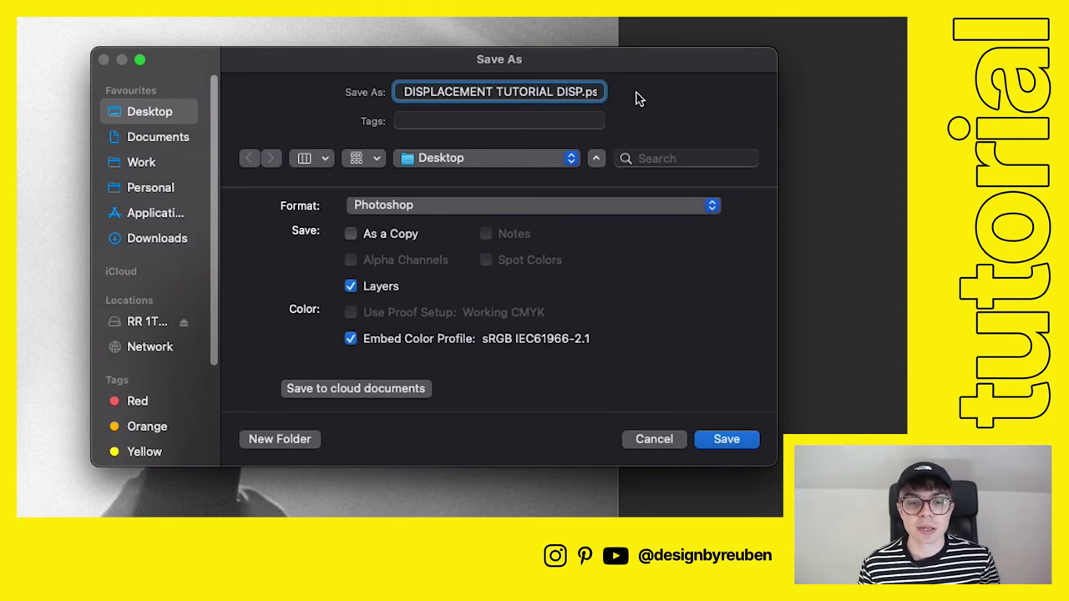
click(350, 235)
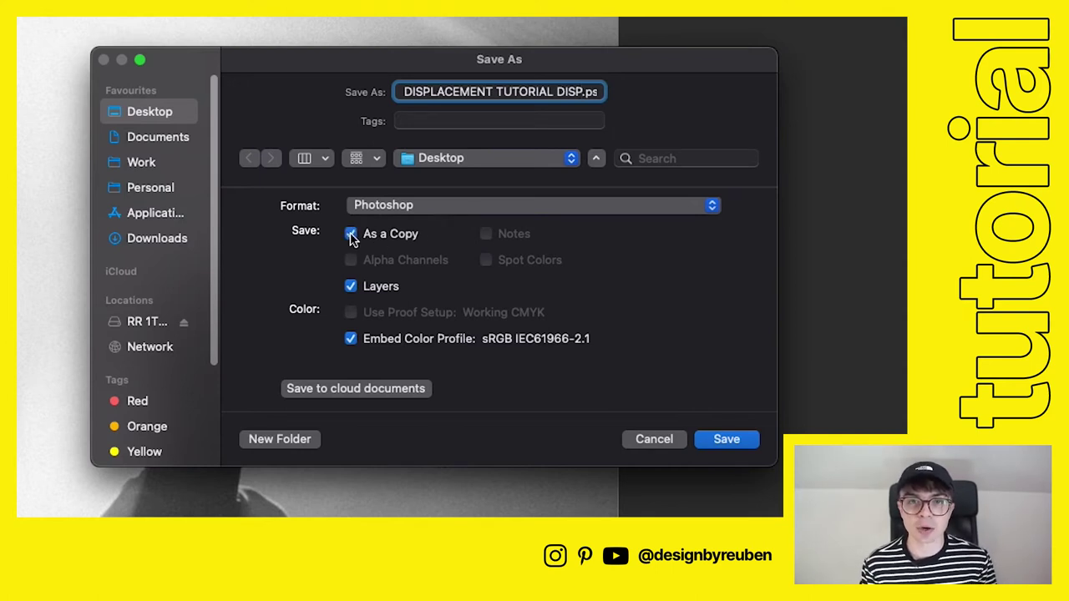
click(721, 440)
click(651, 411)
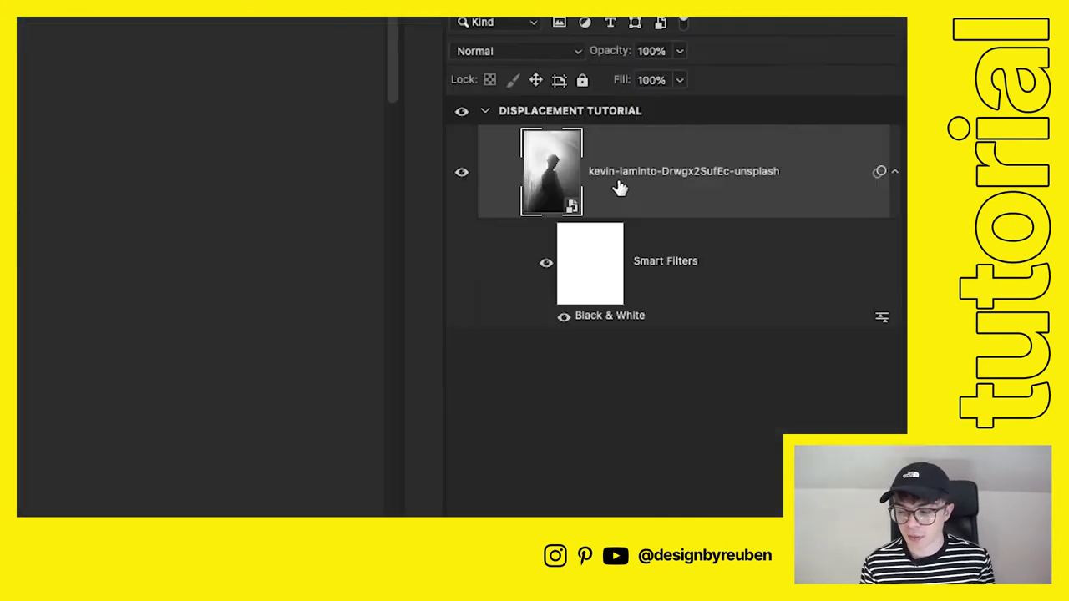
Remove the Black & White filter and add a Hue/Saturation layer shifting the photo to muted blue
right_click(810, 438)
click(669, 401)
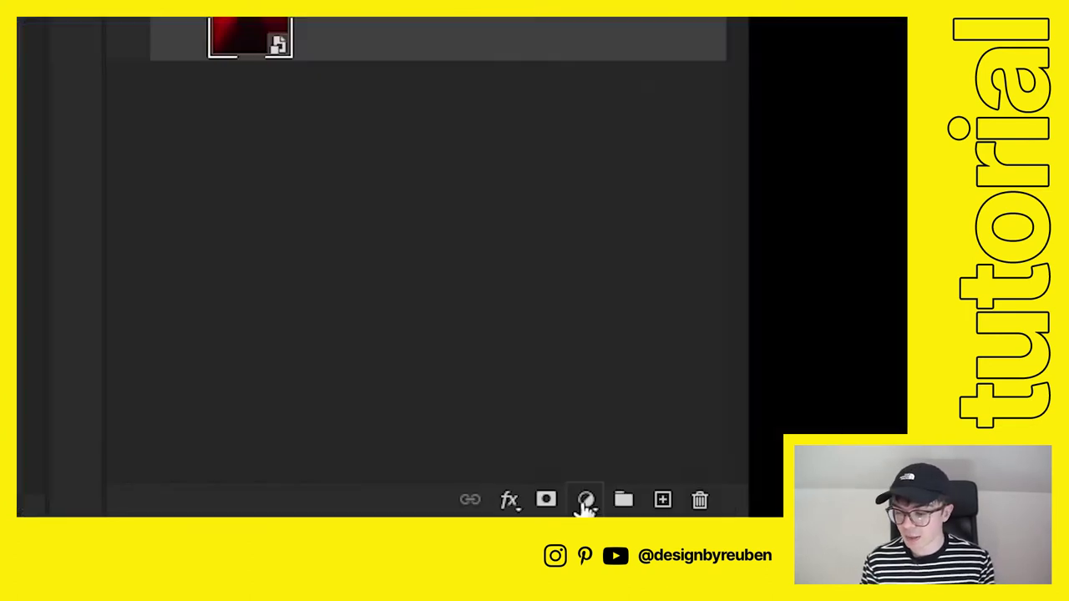
click(868, 515)
click(643, 128)
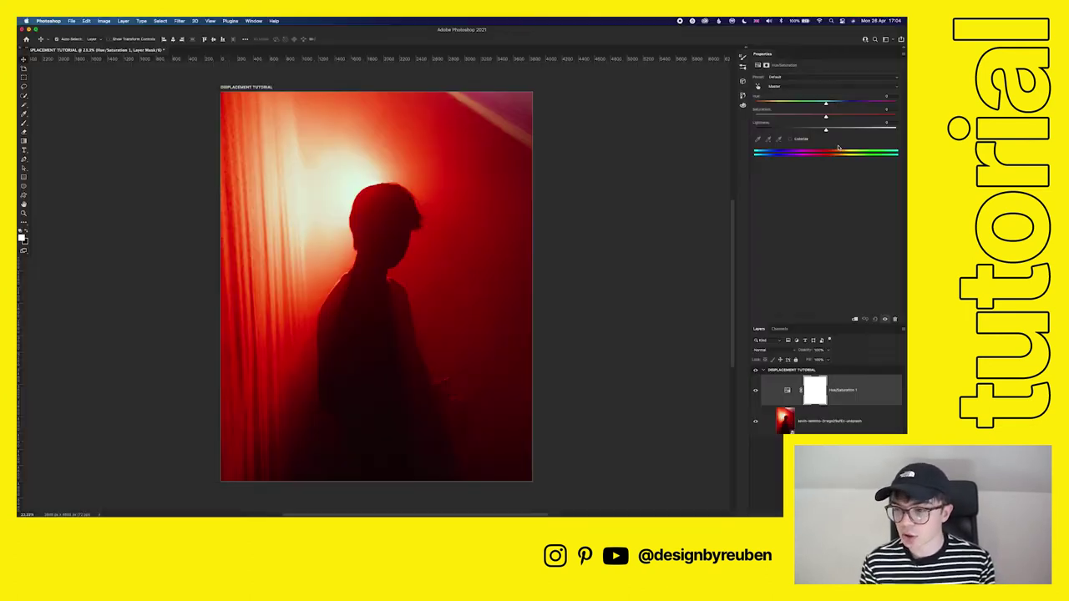
drag(834, 102, 764, 104)
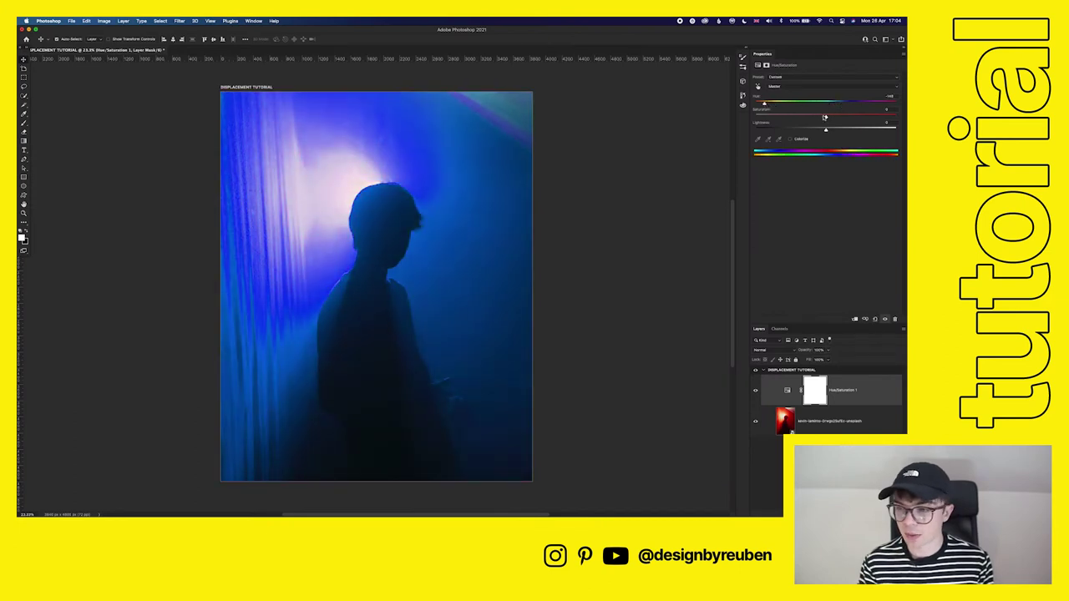
mouse_move(825, 117)
mouse_down()
mouse_move(799, 117)
mouse_move(825, 132)
mouse_up()
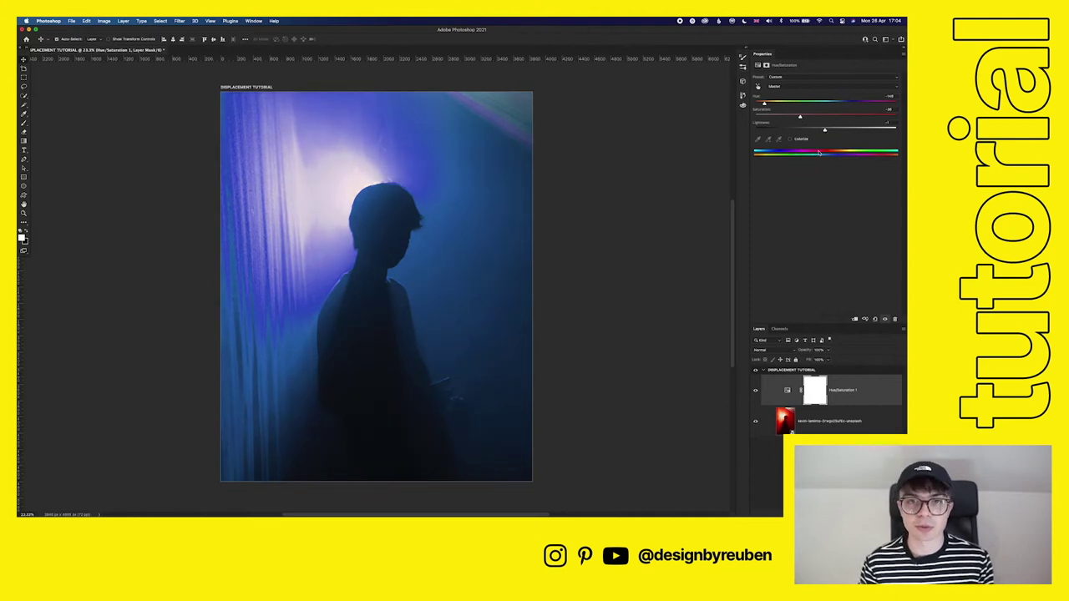
Rename the Hue/Saturation layer to 'HUE'
double_click(853, 390)
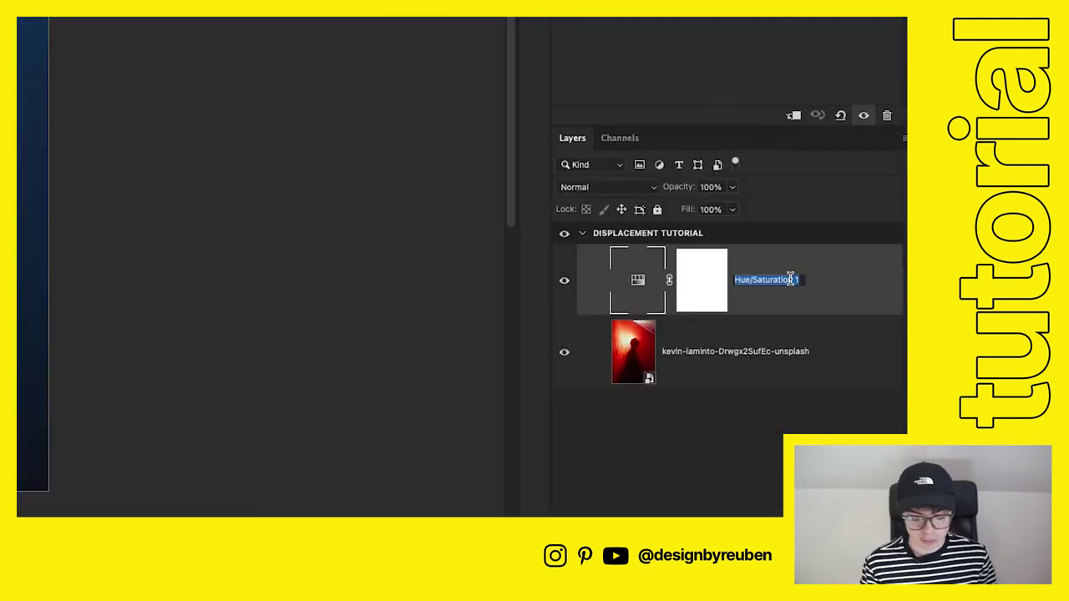
key(BackSpace)
text(HUE)
key(Return)
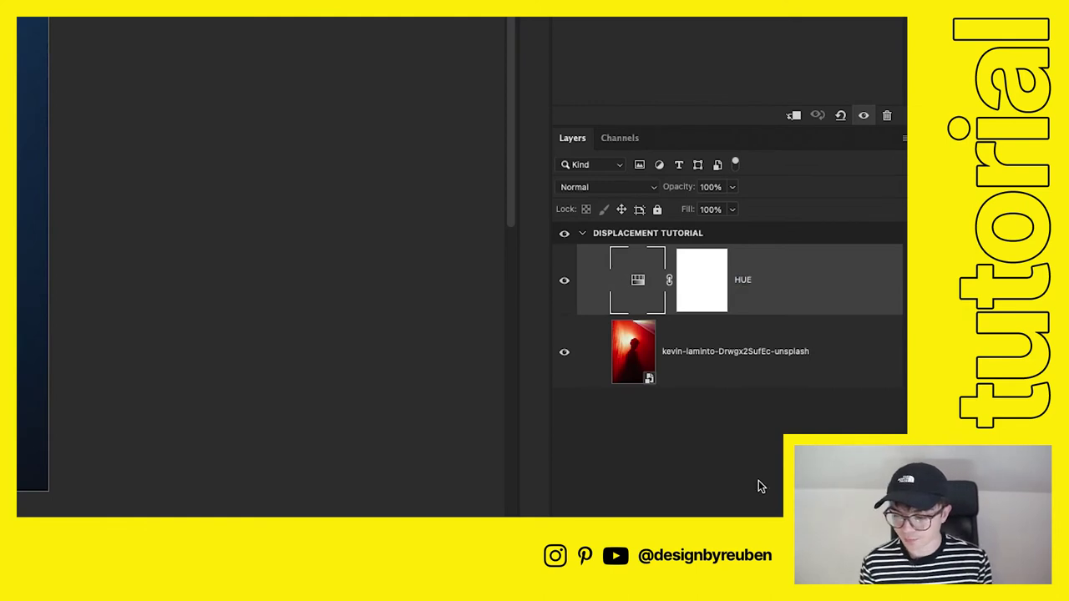
click(758, 480)
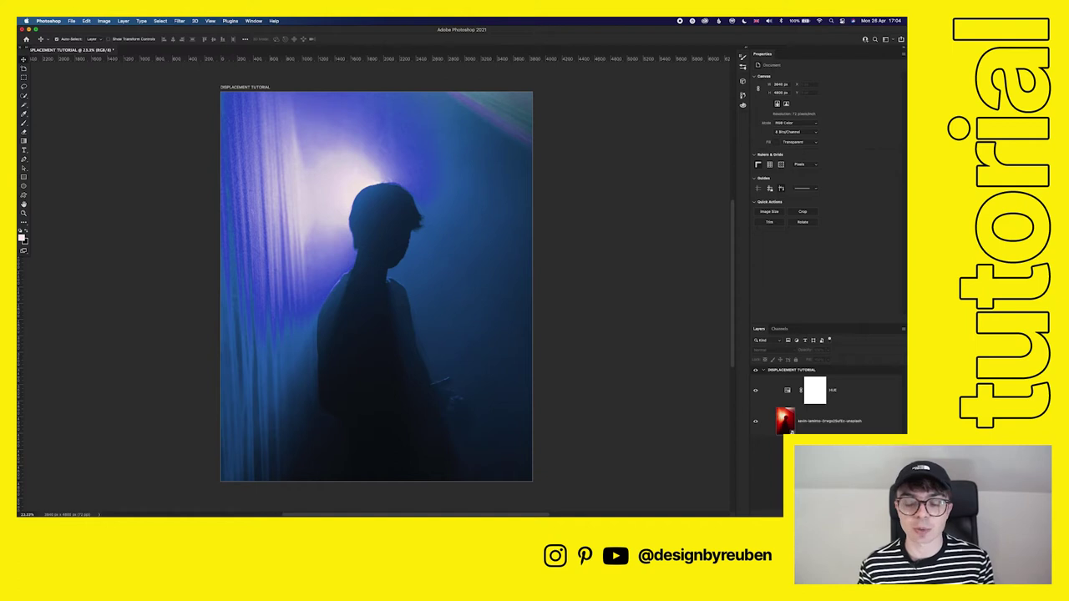
click(814, 390)
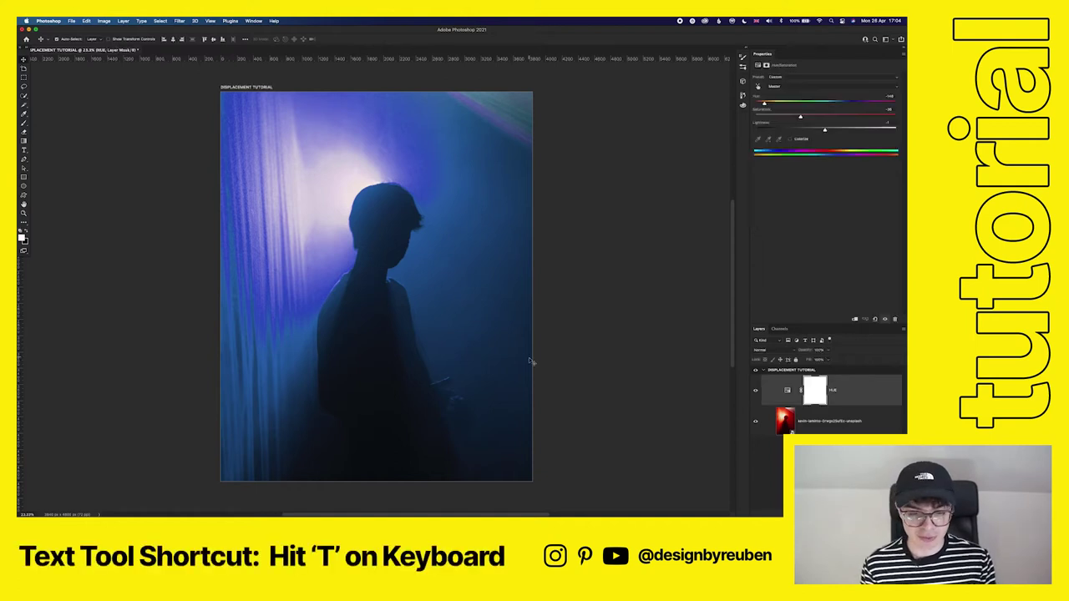
Add a three-line text layer reading TEXT / PROJECTION / EFFECT
key(t)
click(325, 244)
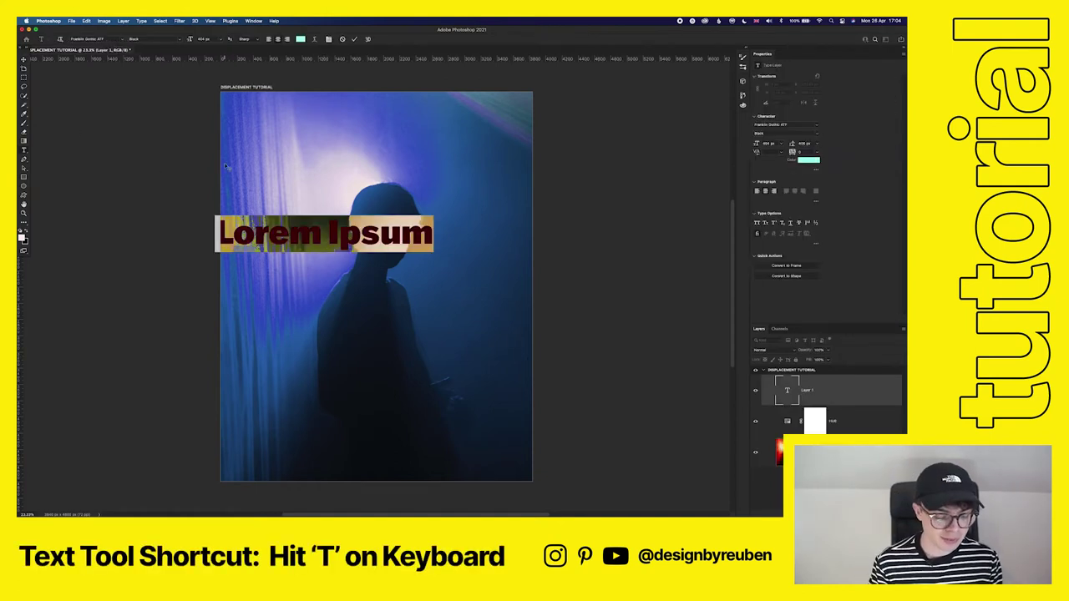
key(BackSpace)
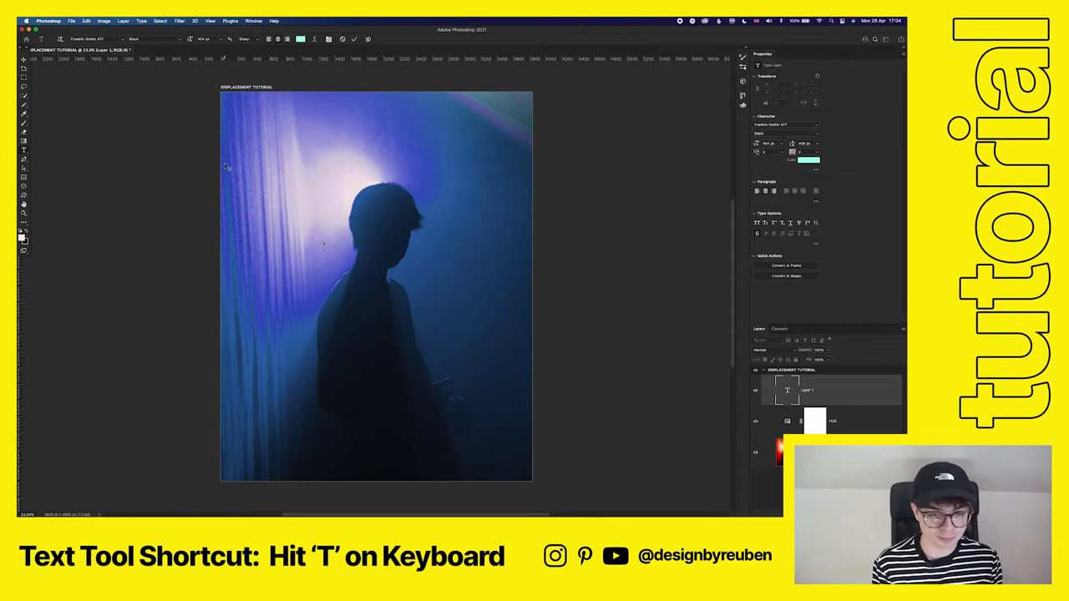
text(TEXT)
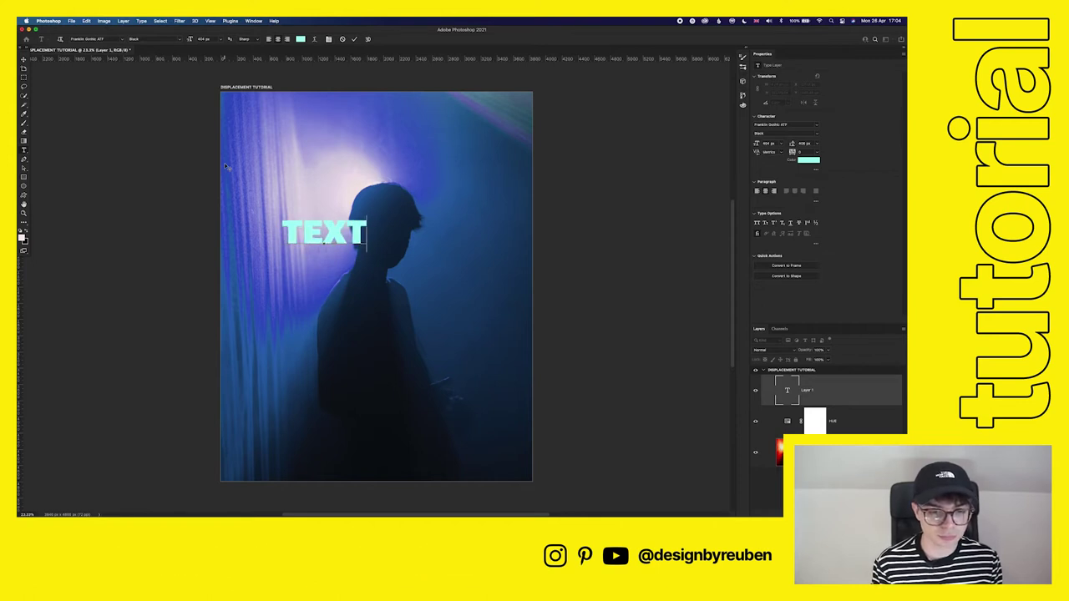
key(Return)
text(DISPLACEMENT)
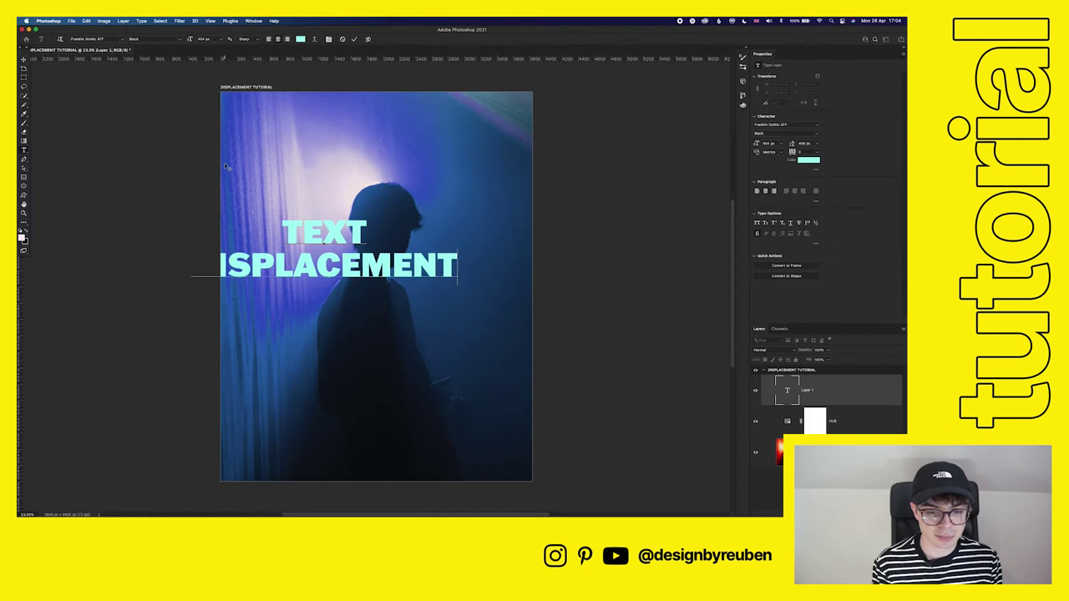
key(Return)
text(FE)
key(BackSpace)
key(BackSpace)
key(BackSpace)
key(BackSpace)
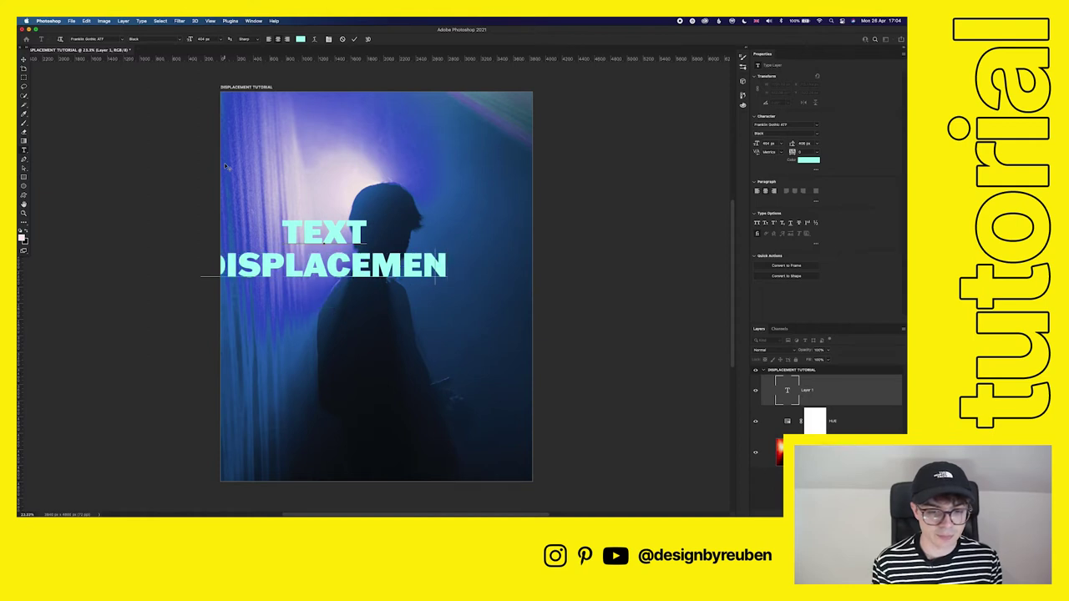
key(BackSpace)
key(BackSpace)
key(BackSpace)
key(BackSpace)
key(BackSpace)
key(BackSpace)
key(BackSpace)
key(BackSpace)
key(BackSpace)
key(BackSpace)
key(BackSpace)
text(PRO)
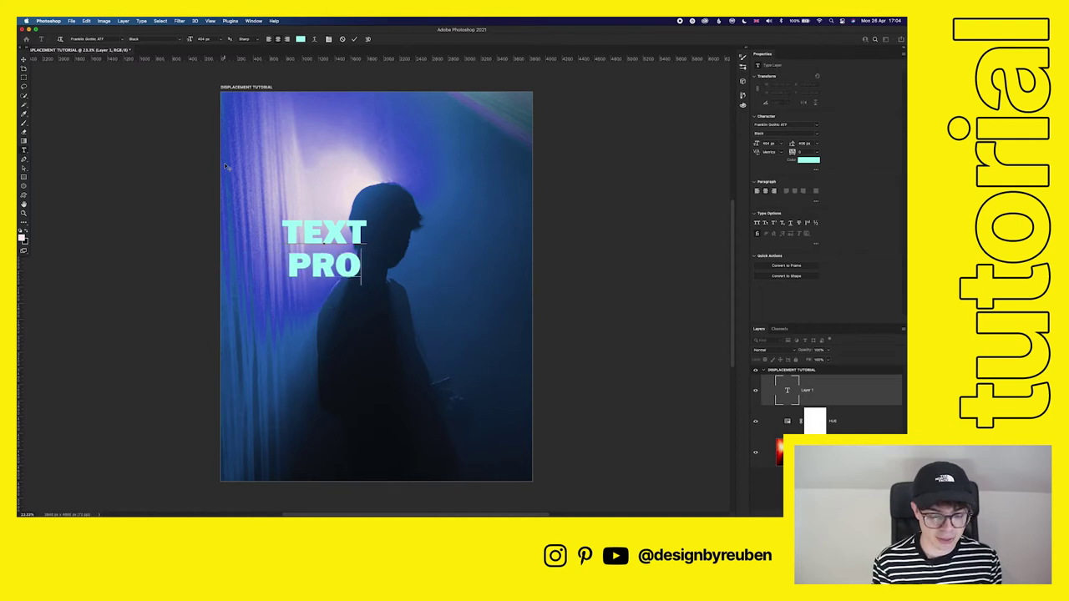
text(JECTION)
key(Return)
text(EFFEC)
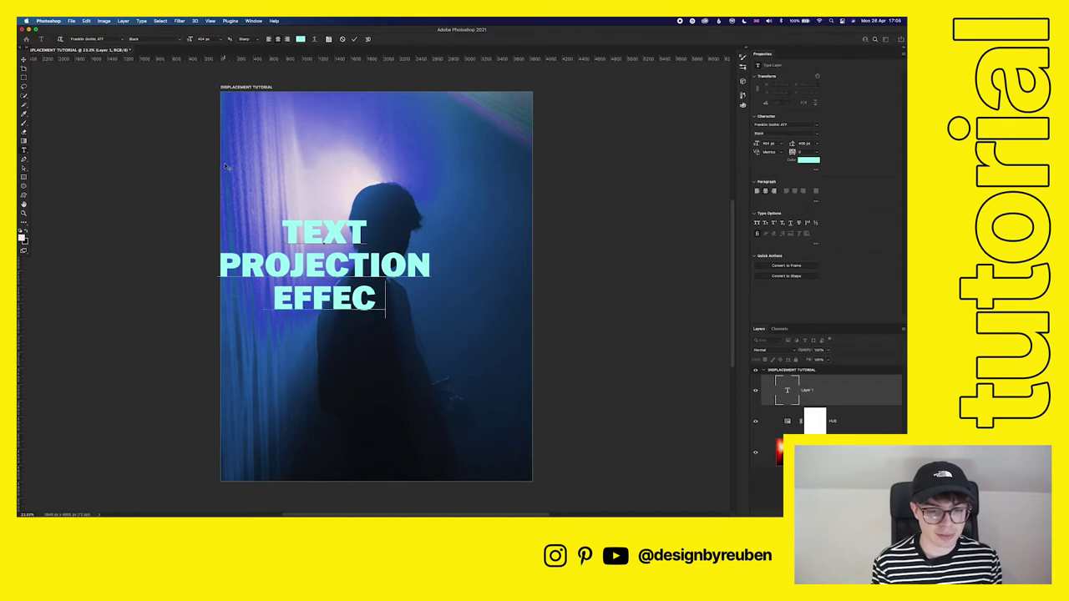
text(T)
key(Return)
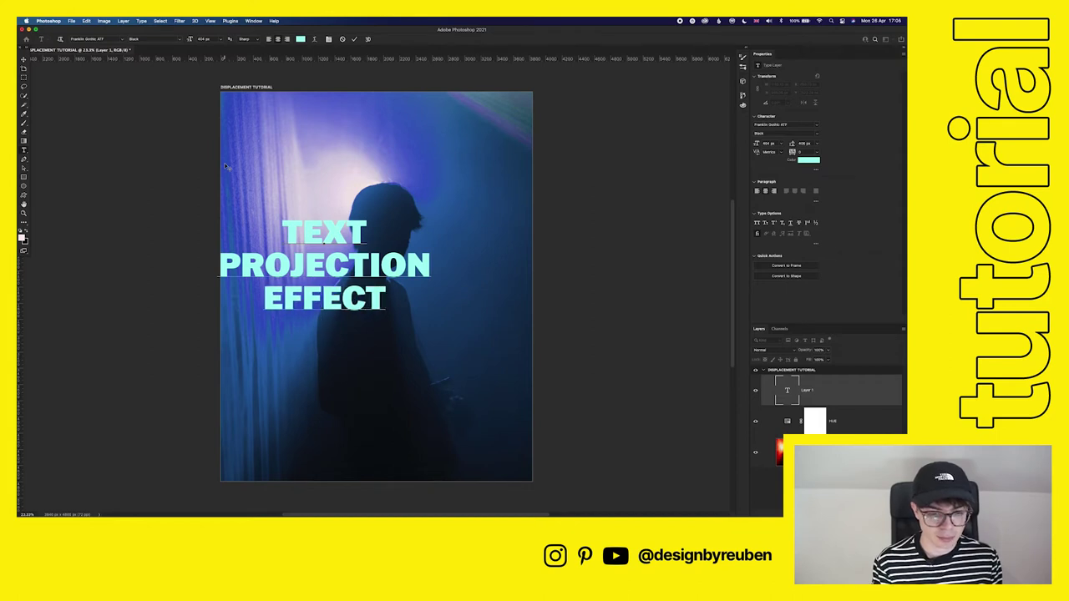
key(BackSpace)
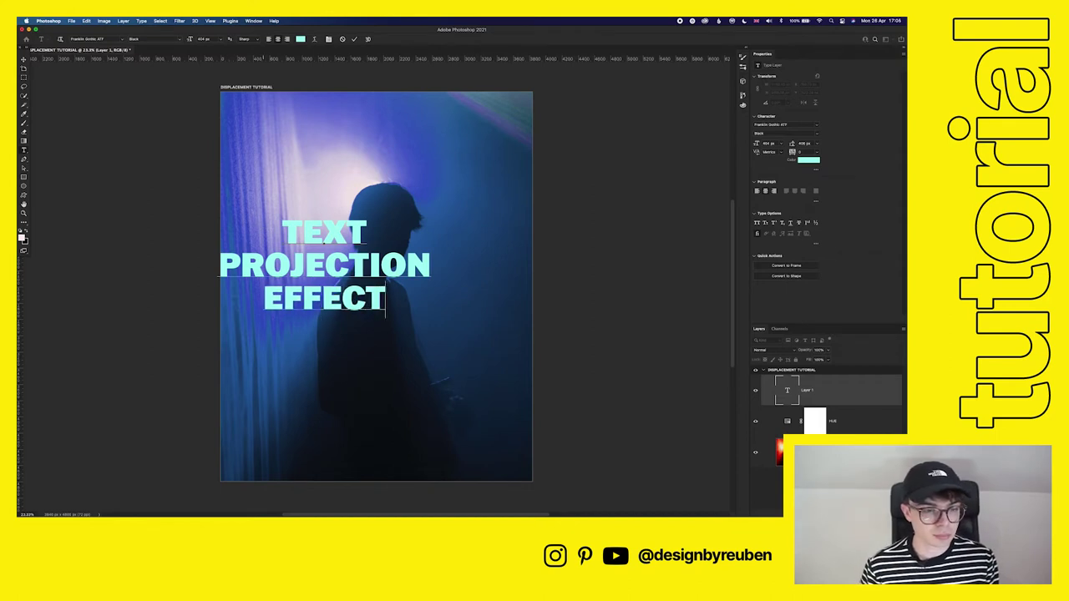
Add 'THE' before TEXT on line one, then centre the text block on the canvas
click(282, 232)
text(THE)
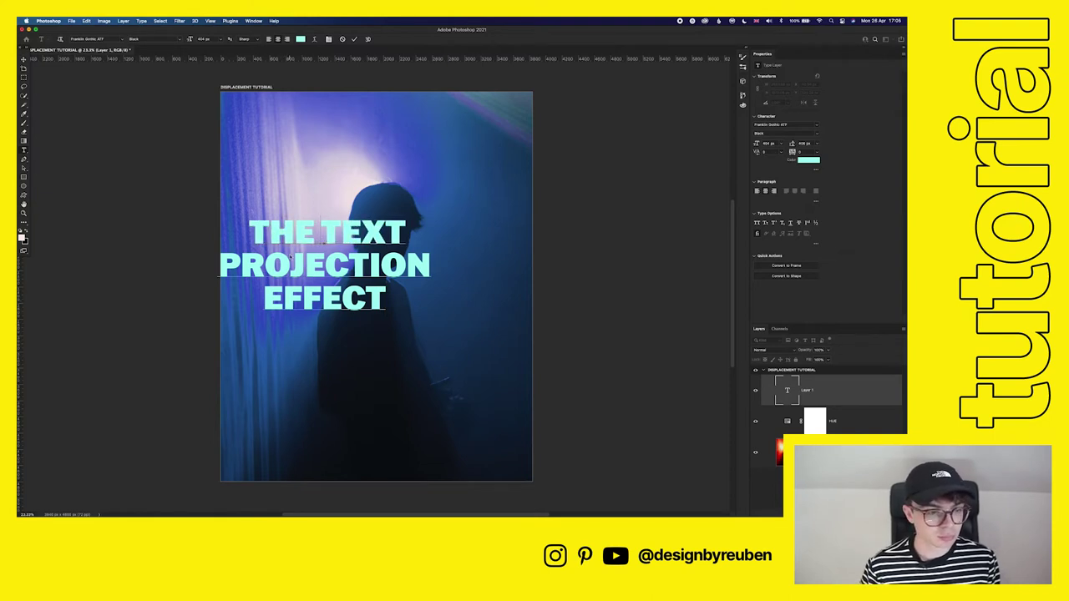
key(alt+Left)
key(alt+Left)
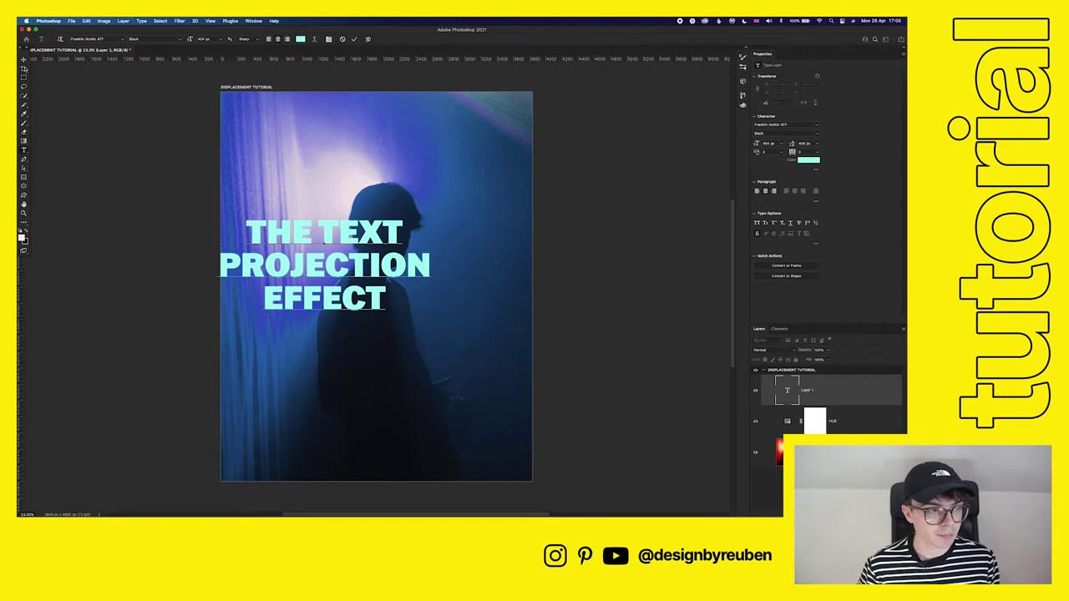
click(24, 59)
click(172, 39)
click(212, 39)
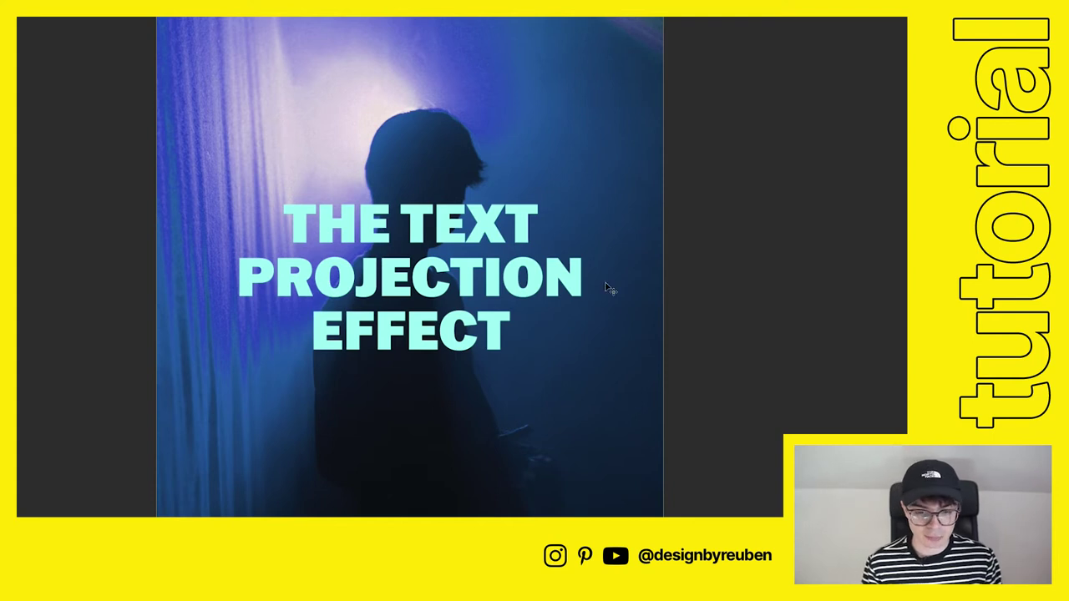
Widen the THE TEXT PROJECTION EFFECT title block with Free Transform
key(ctrl+t)
drag(587, 280, 605, 280)
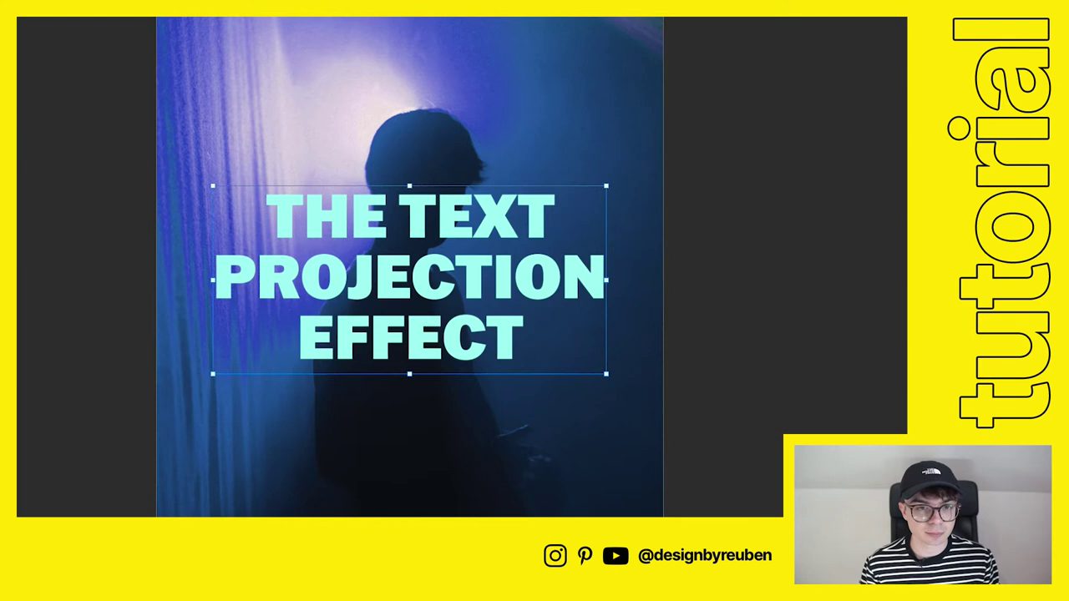
key(Return)
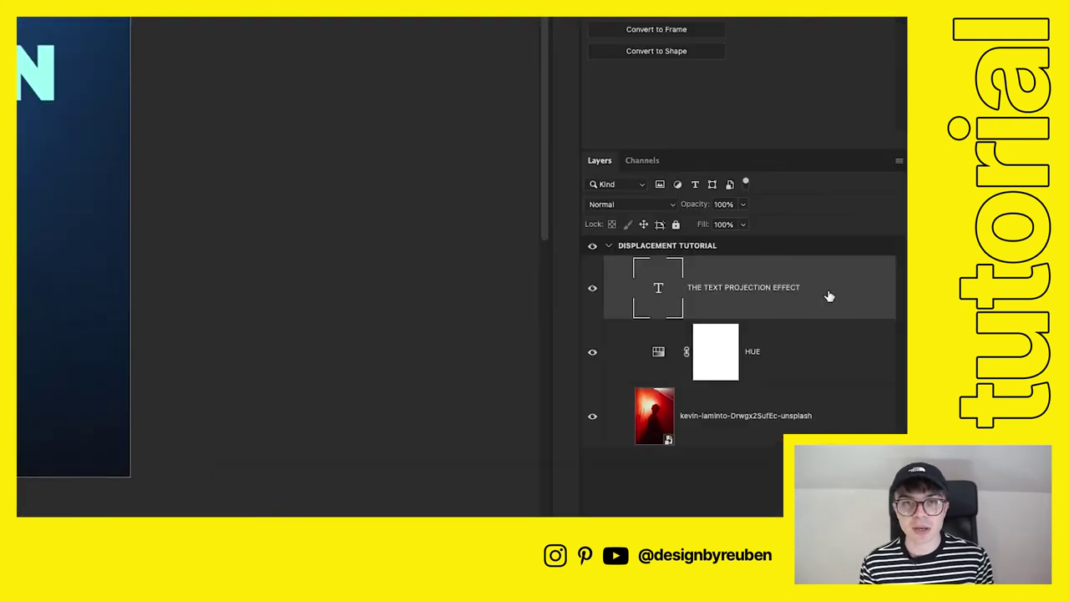
Give the title a blue Multiply Inner Shadow sampled from the photo, 55% opacity, 29 px size
double_click(828, 295)
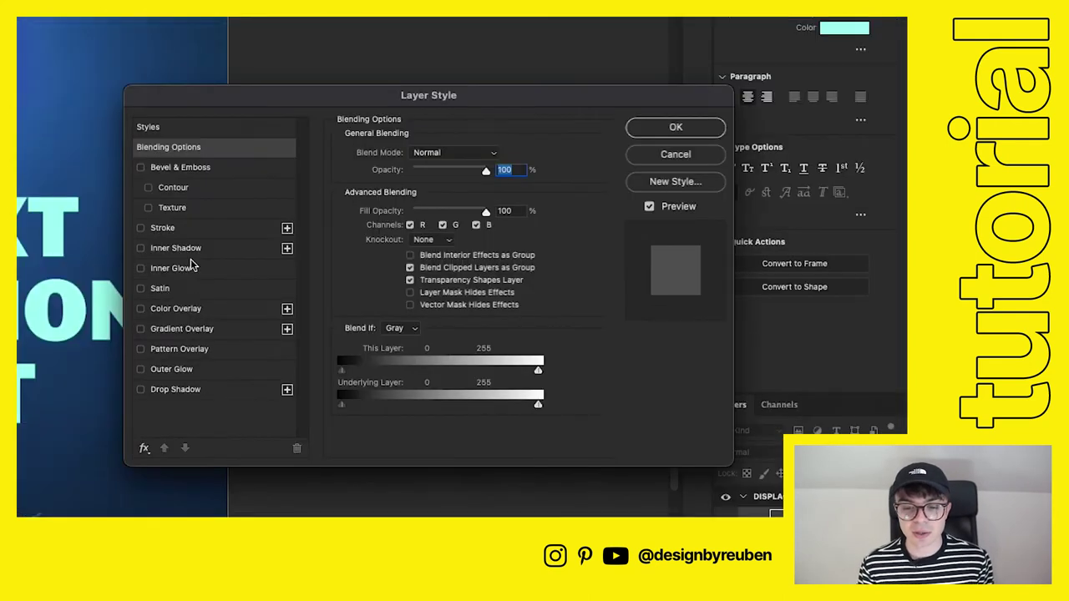
click(516, 258)
click(506, 155)
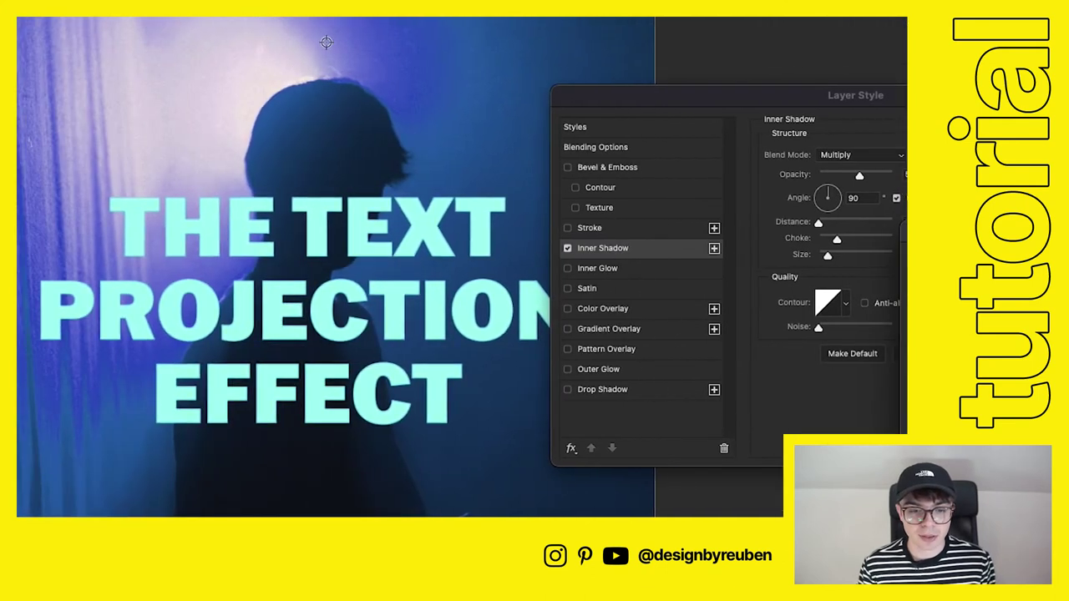
click(512, 95)
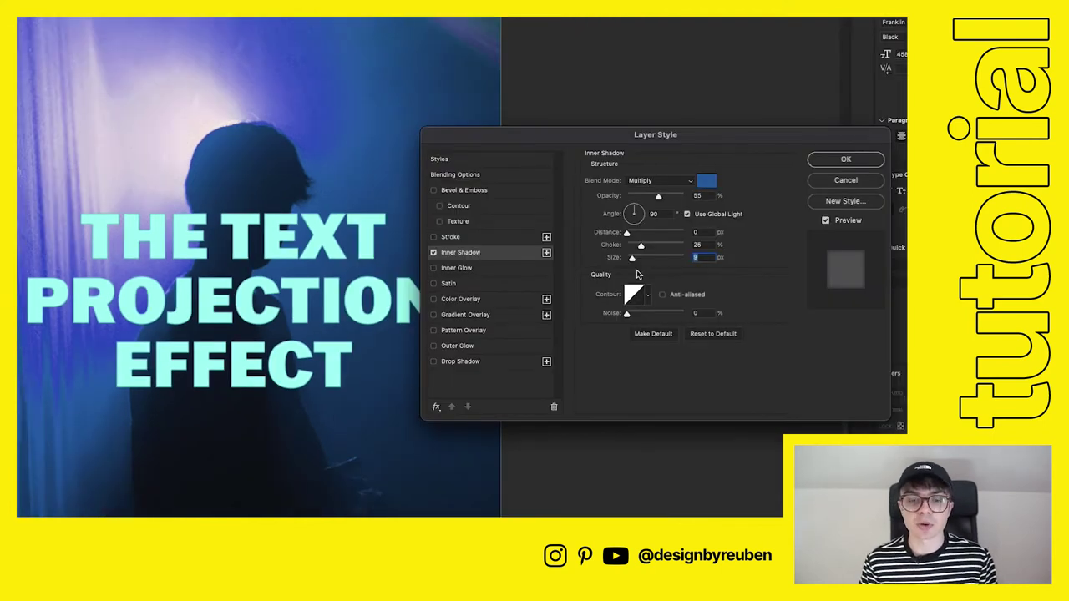
drag(632, 258, 637, 260)
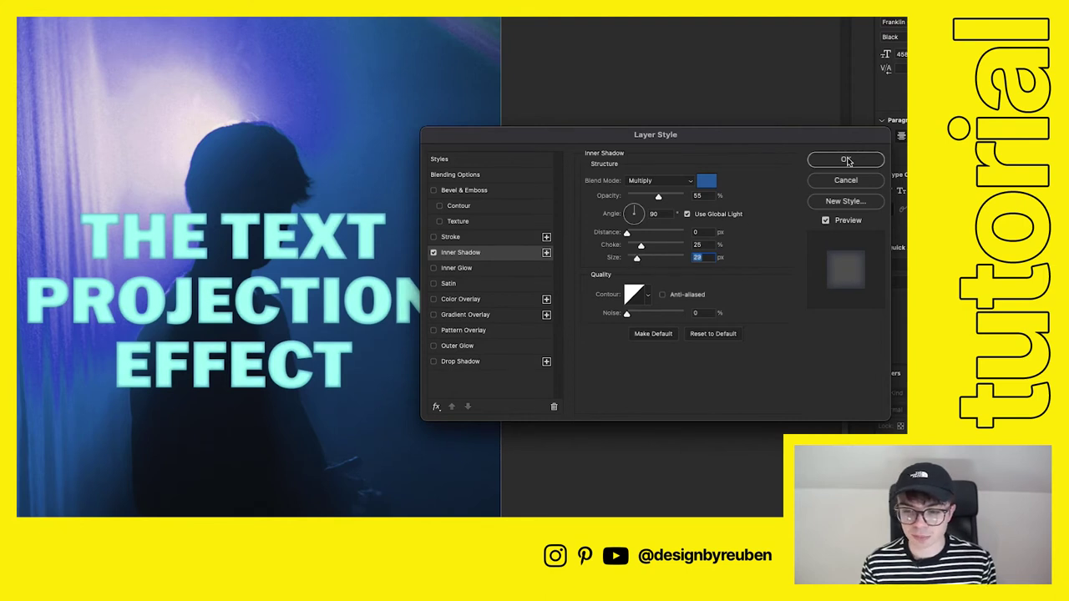
click(846, 161)
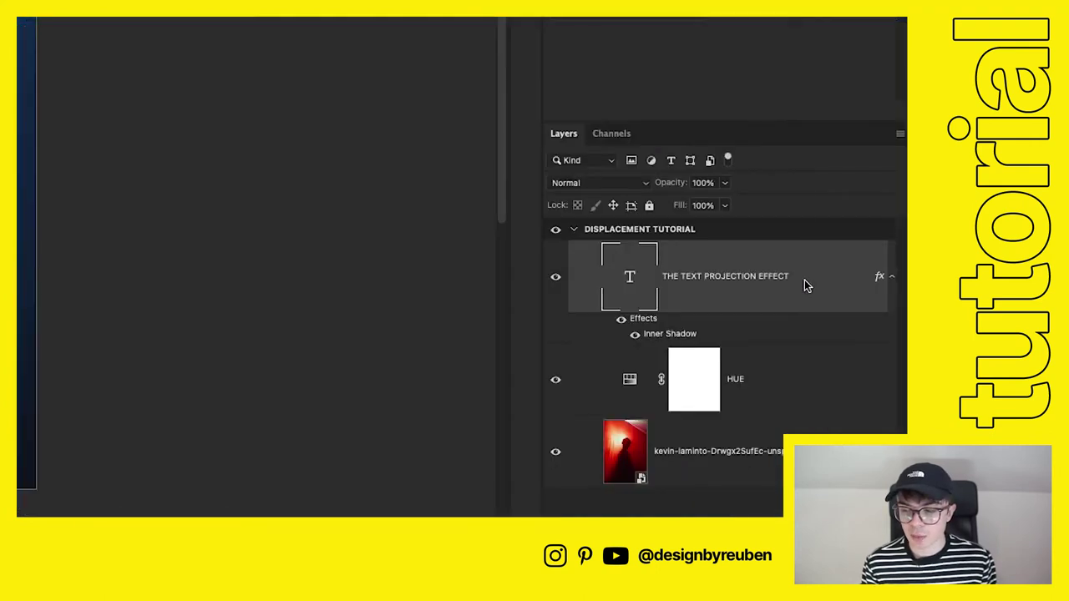
right_click(806, 285)
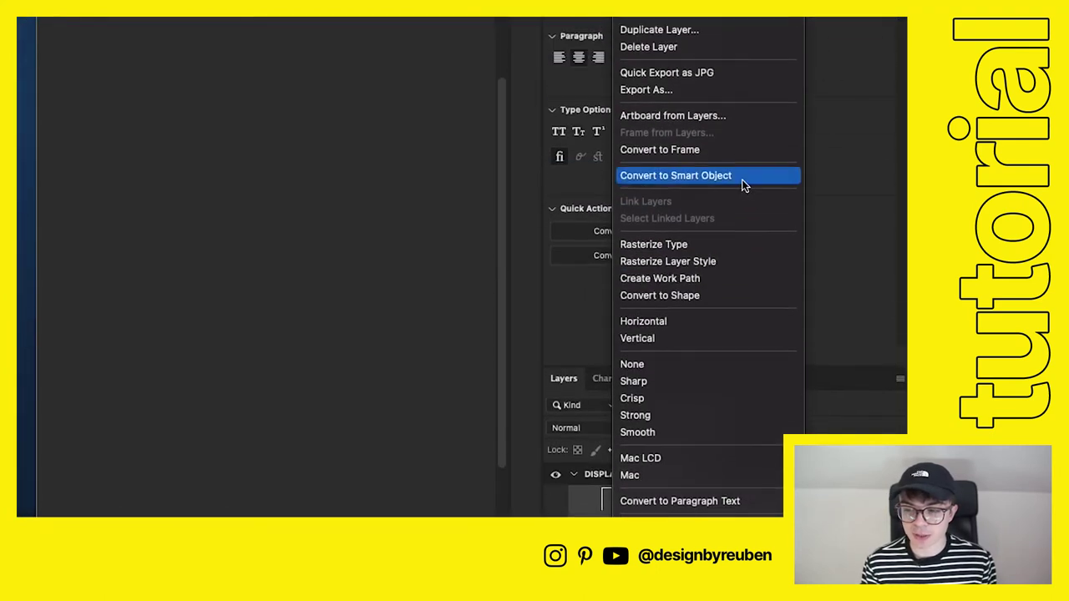
Convert the title to a smart object and add a mint Outer Glow at 32% opacity
click(741, 179)
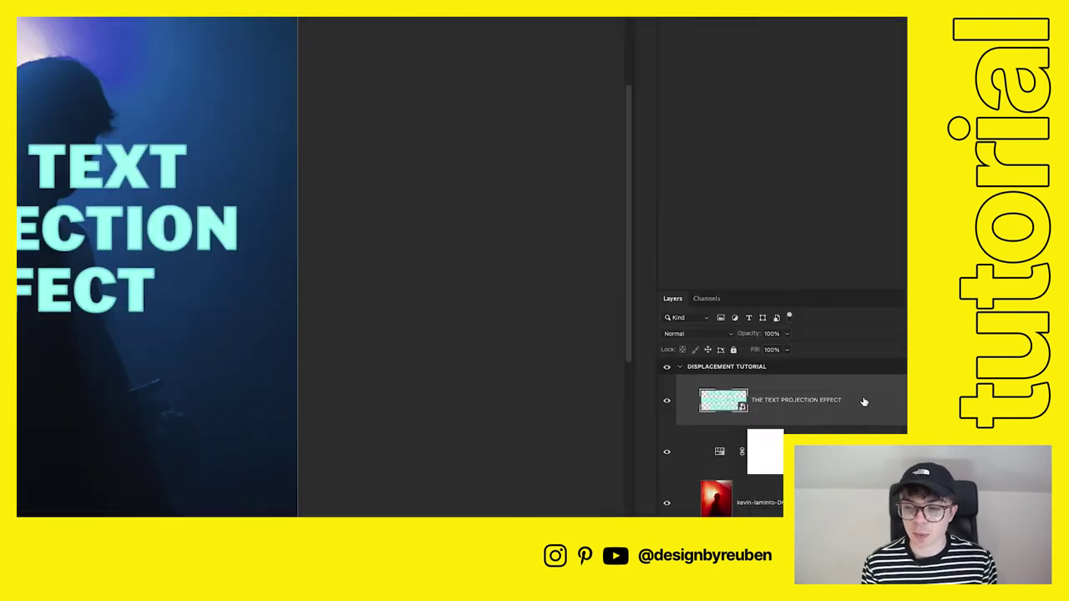
double_click(876, 391)
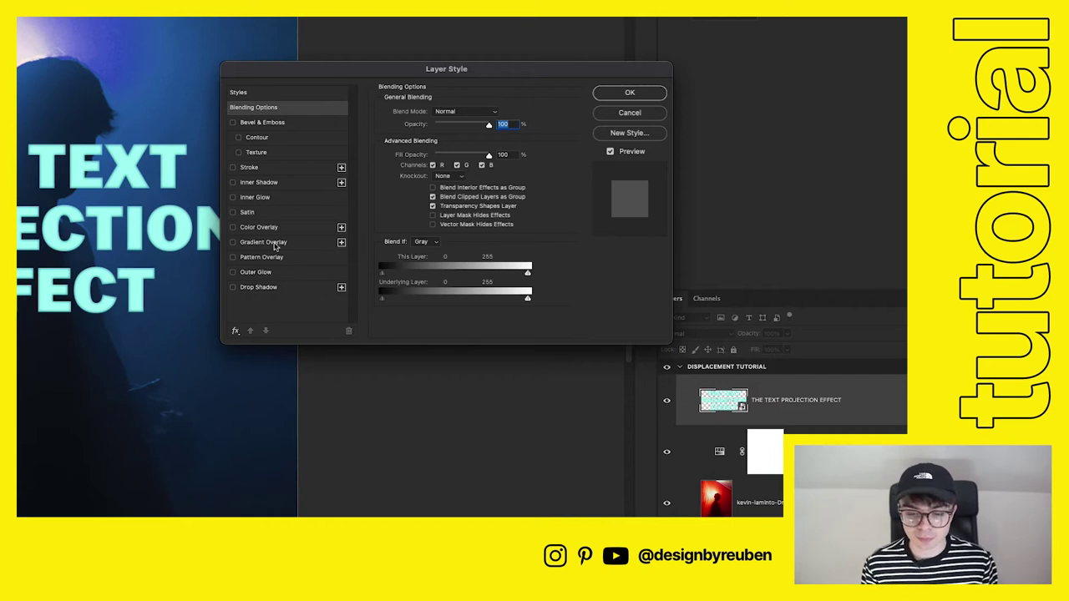
click(261, 276)
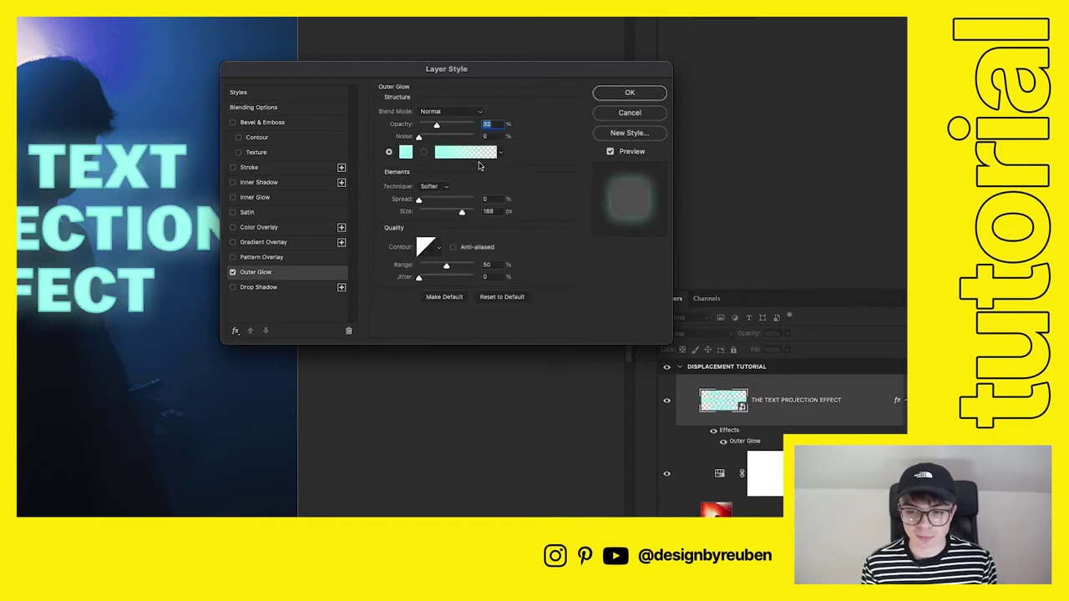
drag(525, 69, 526, 42)
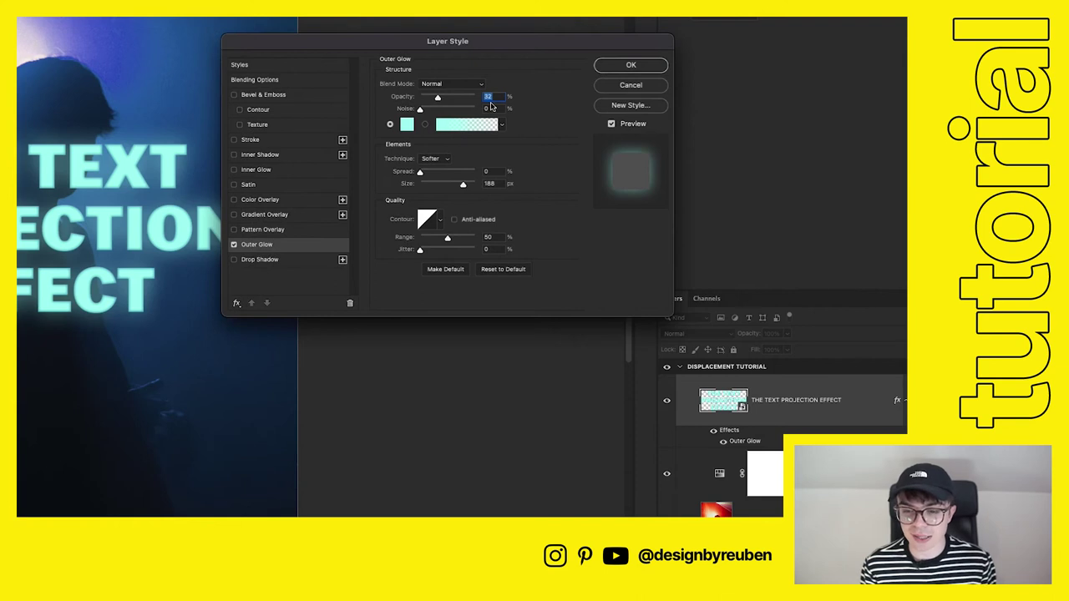
key(Tab)
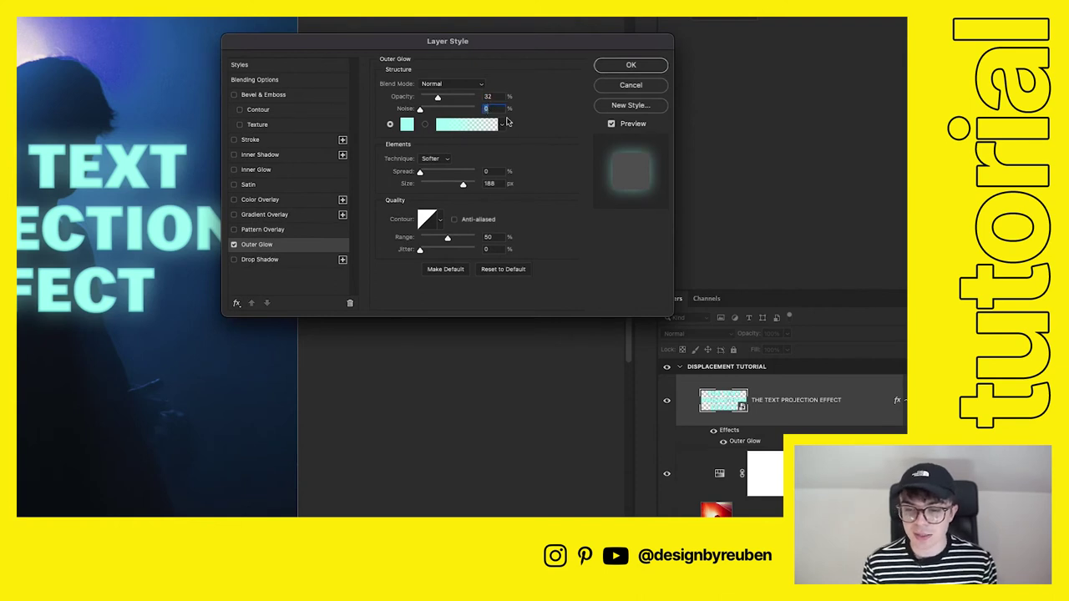
click(408, 127)
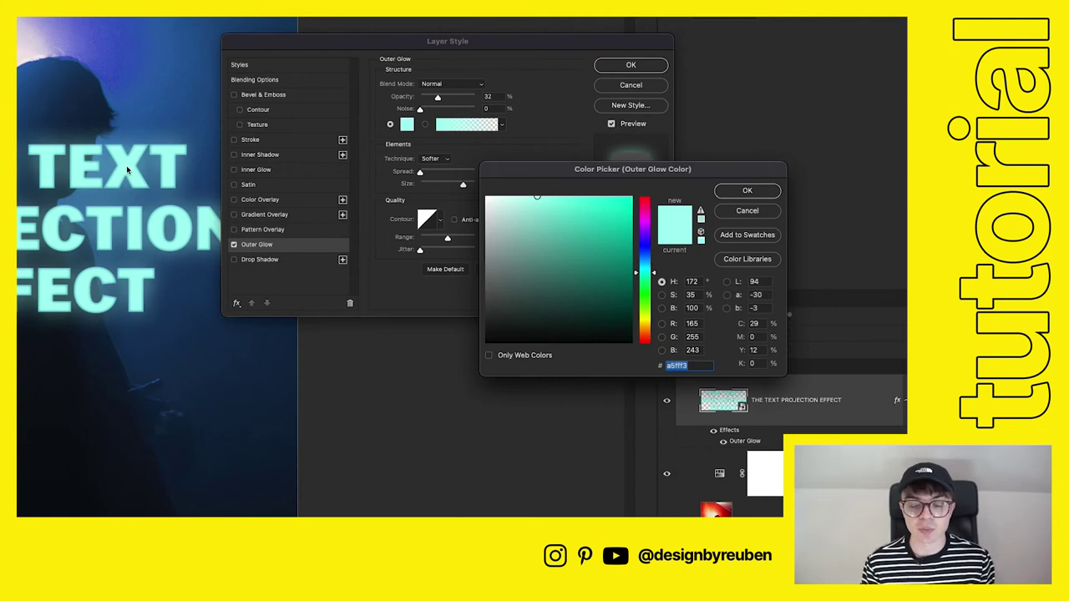
click(746, 211)
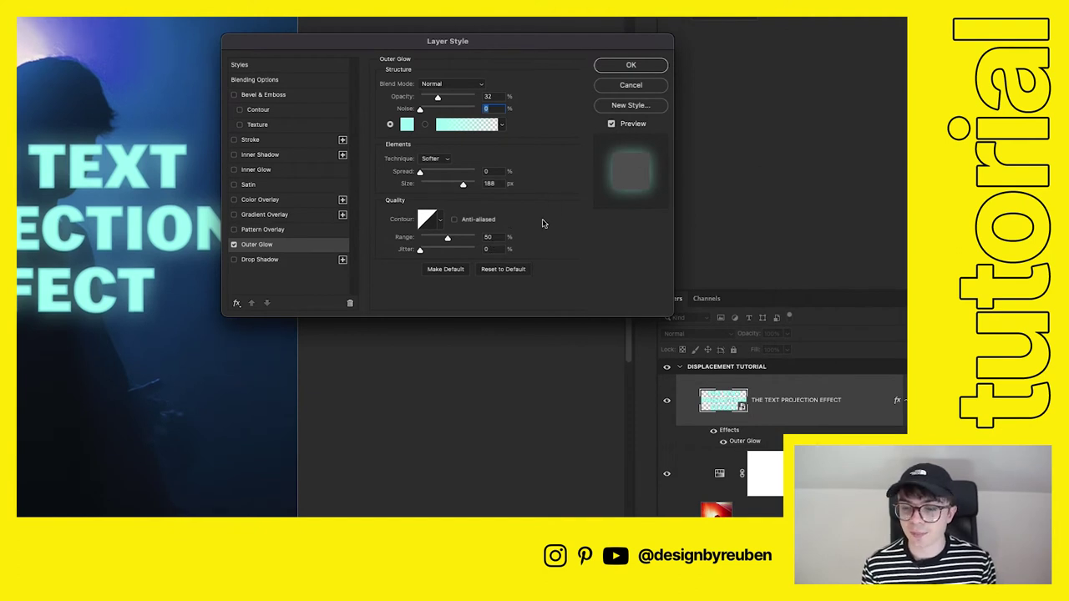
click(633, 65)
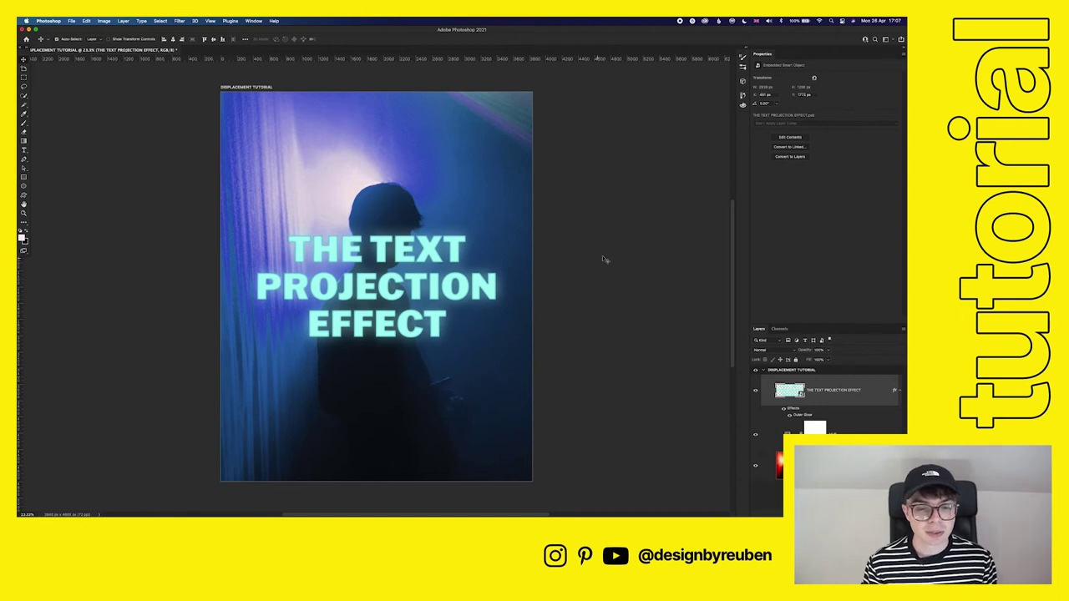
Convert the mint title layer to a smart object and apply a 3-pixel Gaussian Blur
right_click(837, 389)
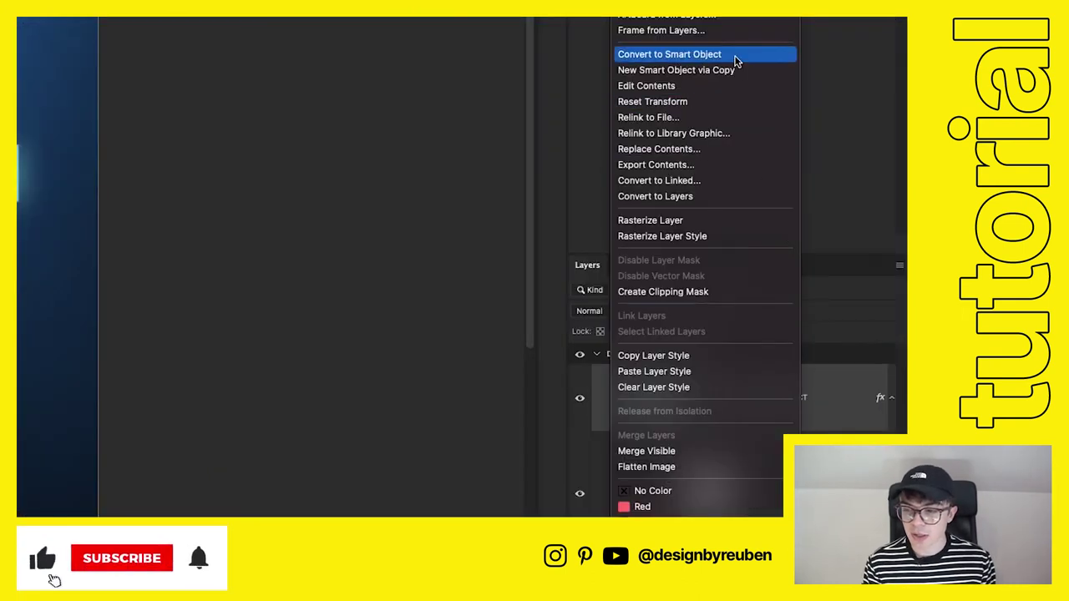
click(737, 57)
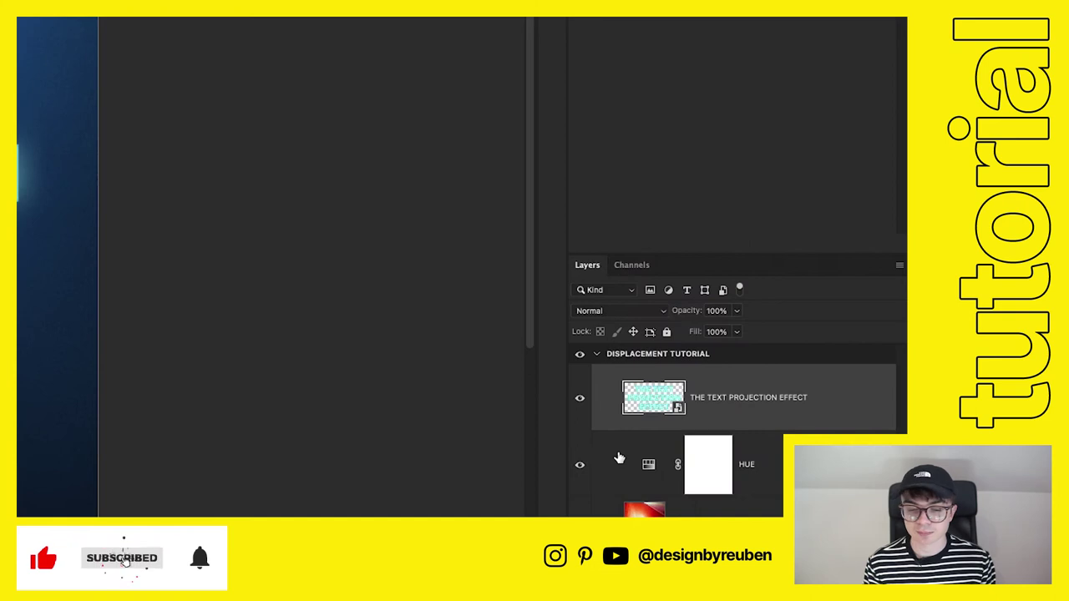
click(402, 27)
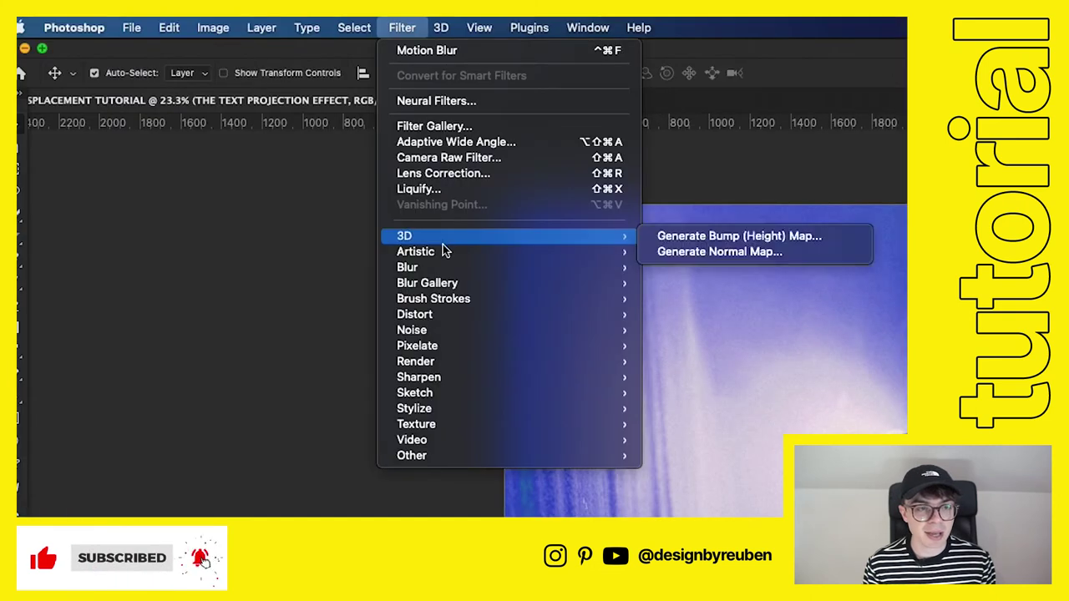
mouse_move(504, 268)
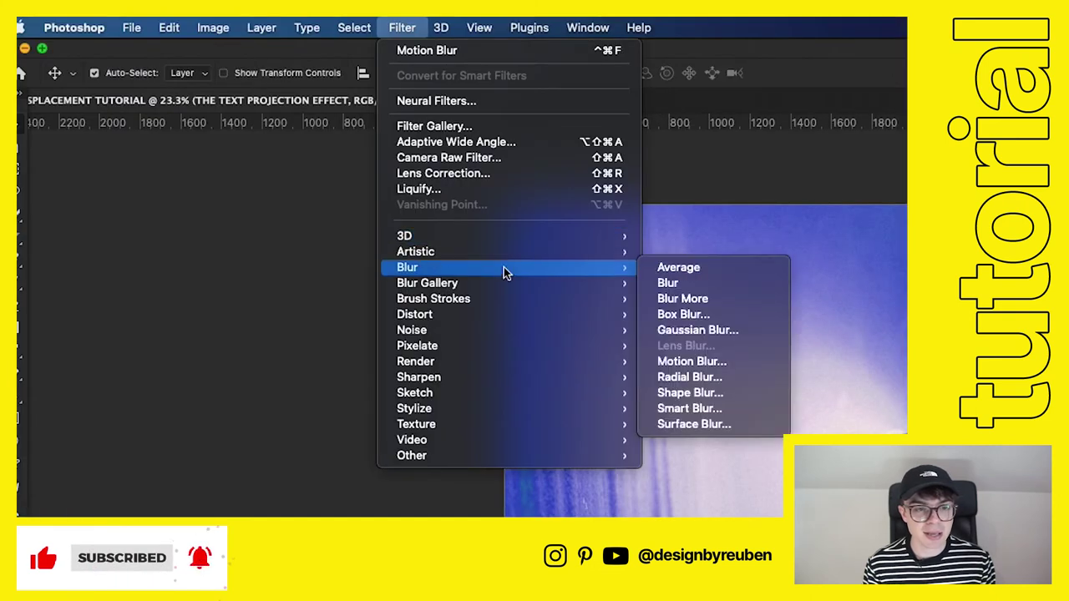
click(743, 332)
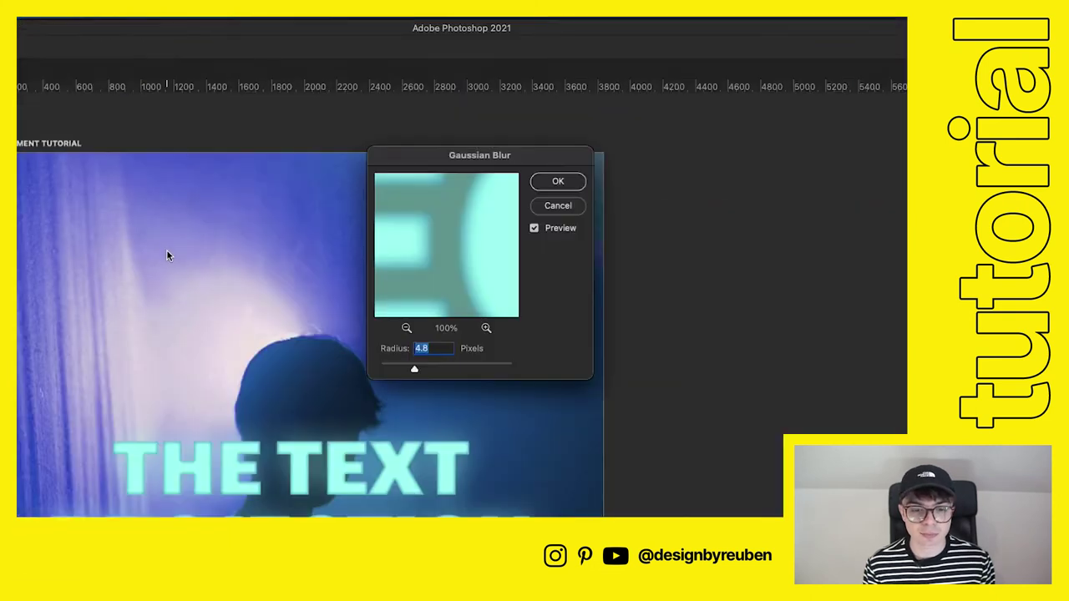
drag(411, 371, 402, 368)
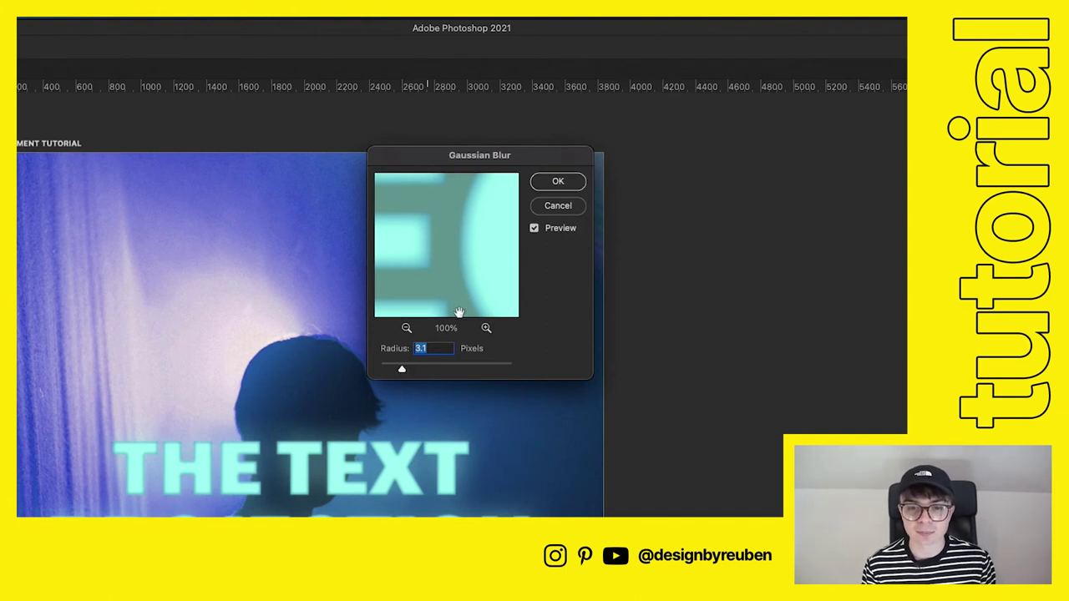
text(3)
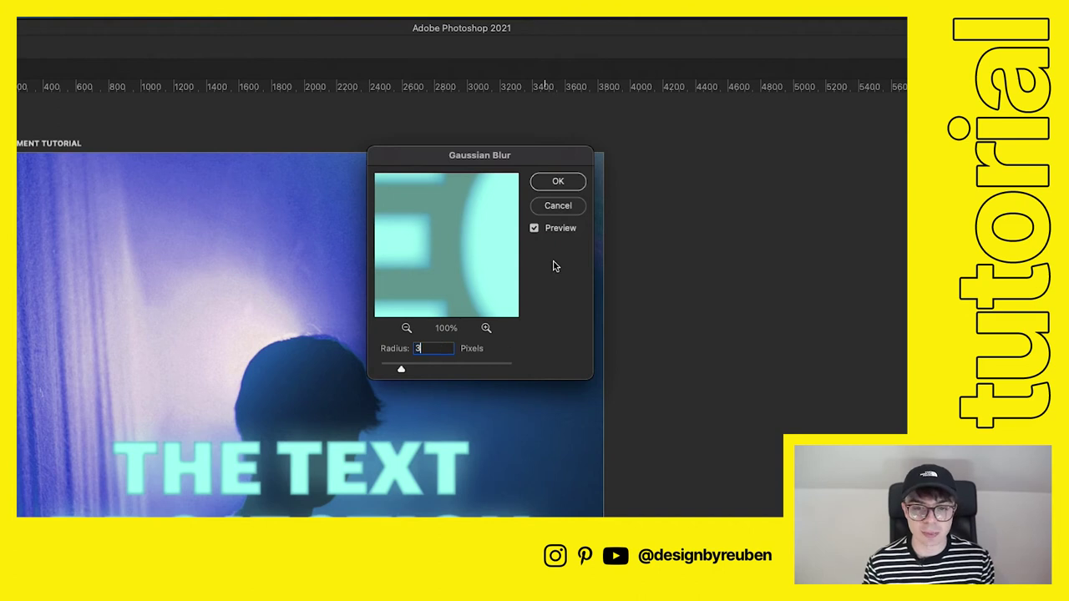
key(Return)
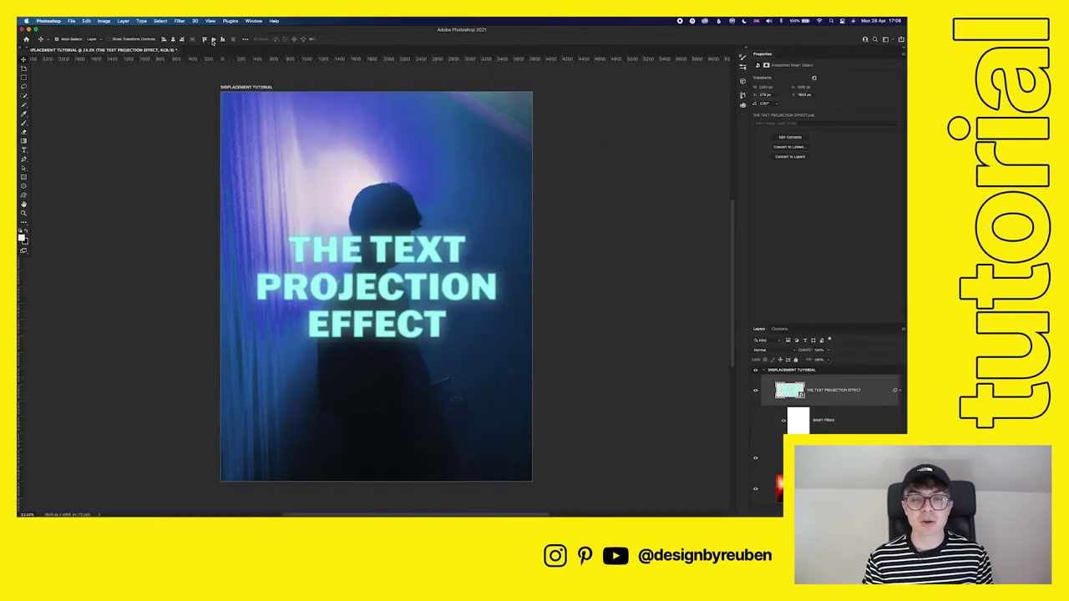